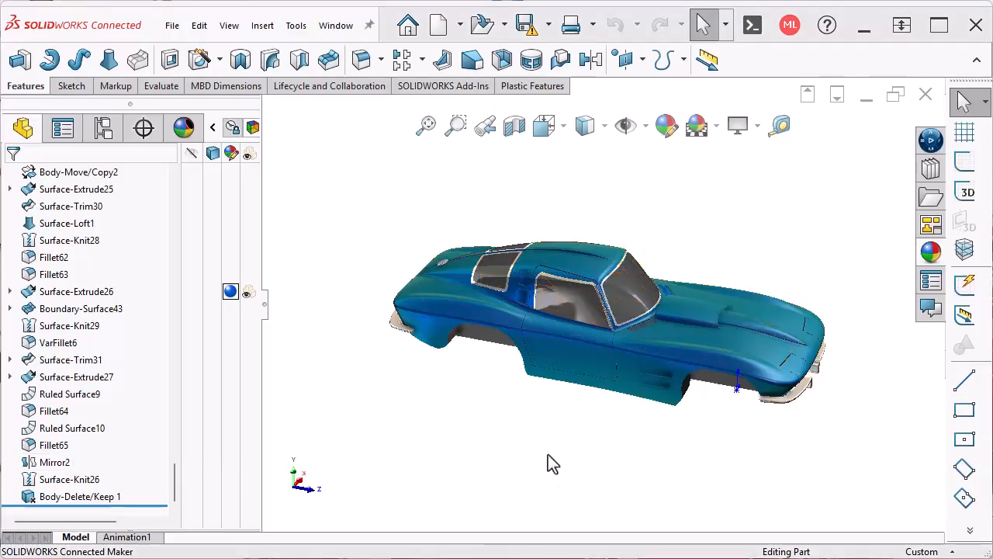
Roll the stingray model's feature history back to just before the rear image sketch
{"action": "left_click_drag", "start_coordinate": [176, 482], "coordinate": [200, 172]}
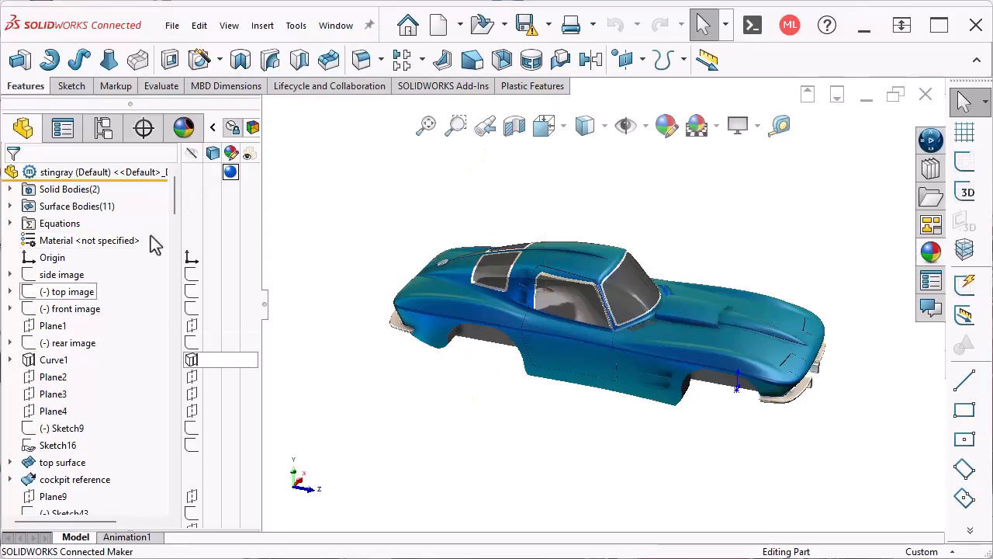
{"action": "right_click", "coordinate": [69, 344]}
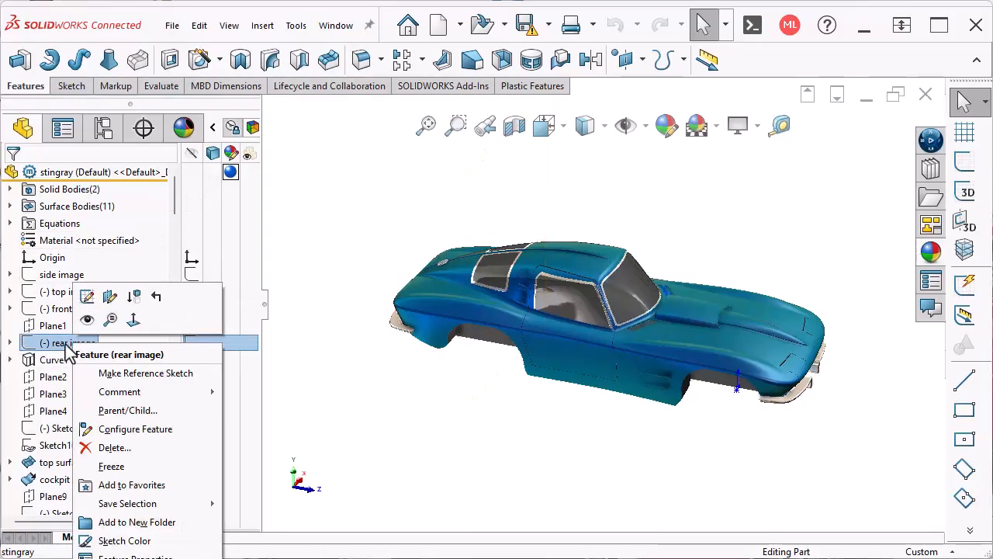
{"action": "left_click", "coordinate": [161, 297]}
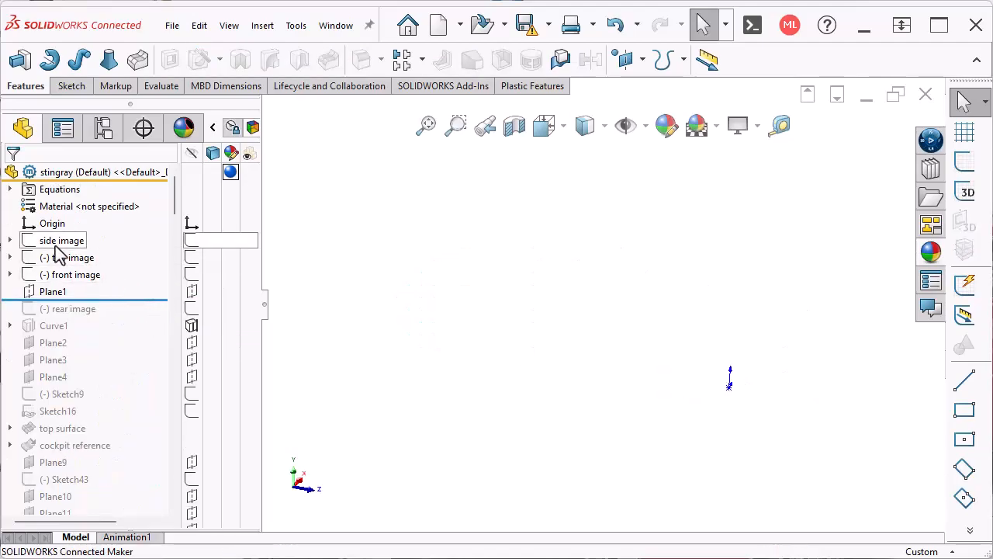
Examine the side, top and front image sketches and the reference pictures they contain
{"action": "left_click", "coordinate": [55, 246]}
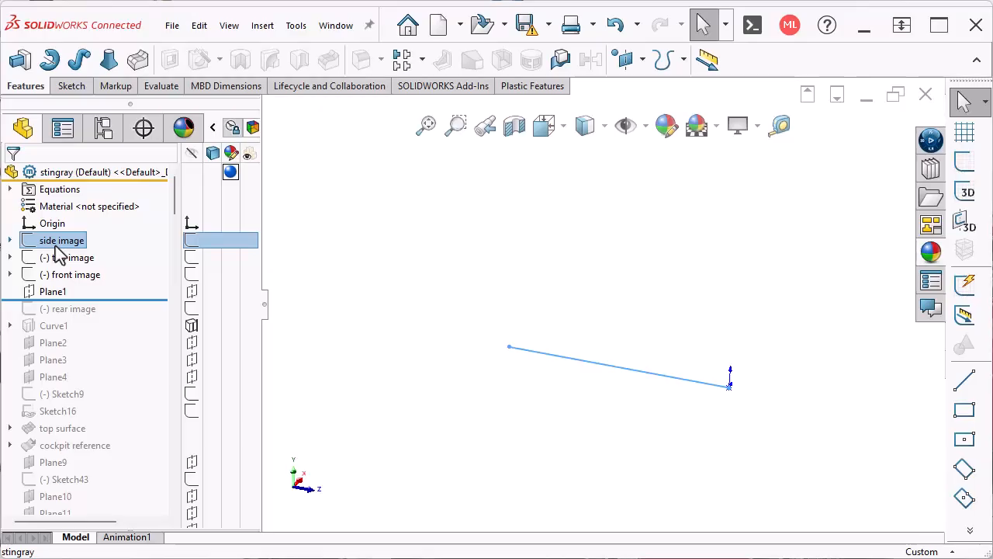
{"action": "double_click", "coordinate": [56, 247]}
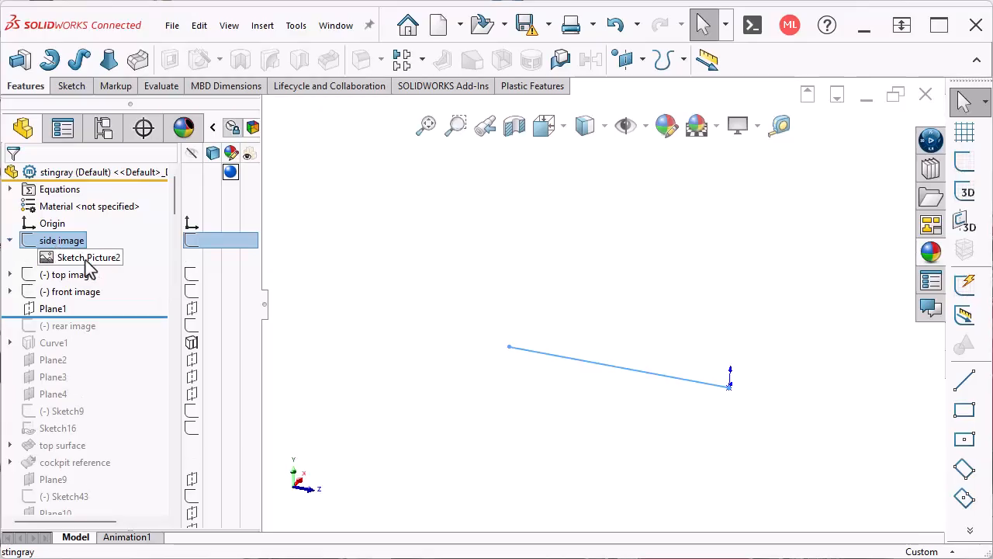
{"action": "left_click", "coordinate": [87, 261]}
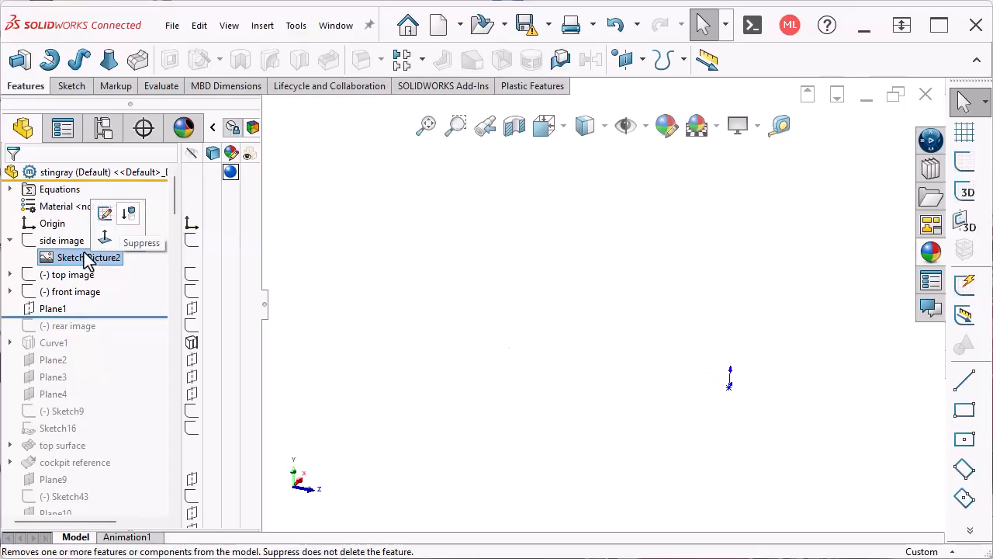
{"action": "left_click", "coordinate": [62, 240]}
{"action": "left_click", "coordinate": [75, 216]}
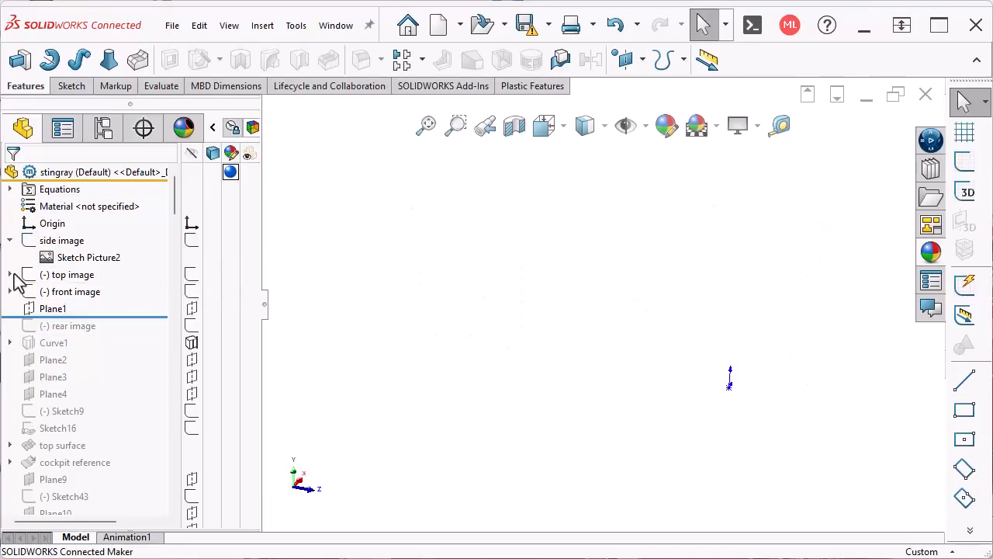
{"action": "left_click", "coordinate": [10, 276]}
{"action": "left_click", "coordinate": [10, 275]}
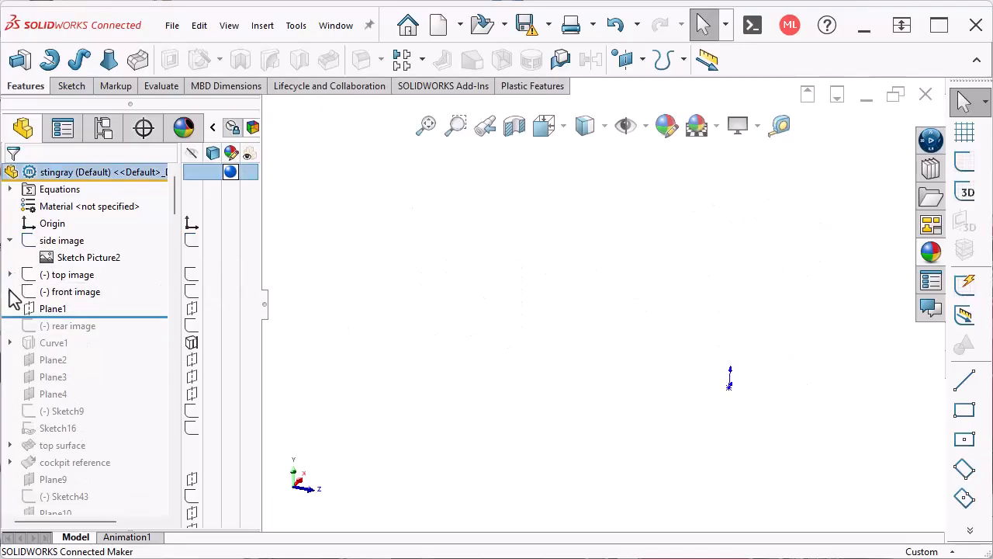
{"action": "left_click", "coordinate": [10, 292]}
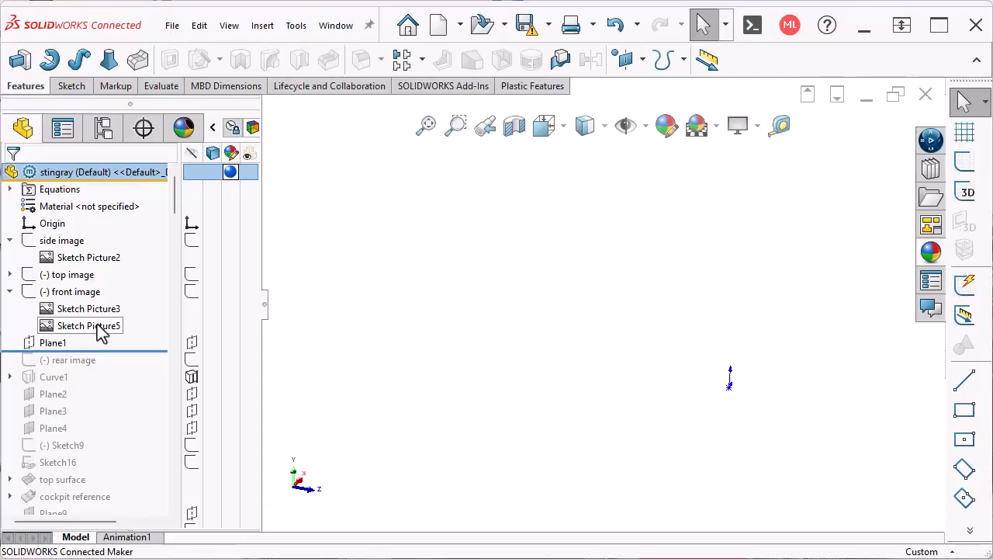
Roll the history forward to include Curve1 and inspect its two source sketches, Sketch6 and Sketch5
{"action": "left_click", "coordinate": [46, 327]}
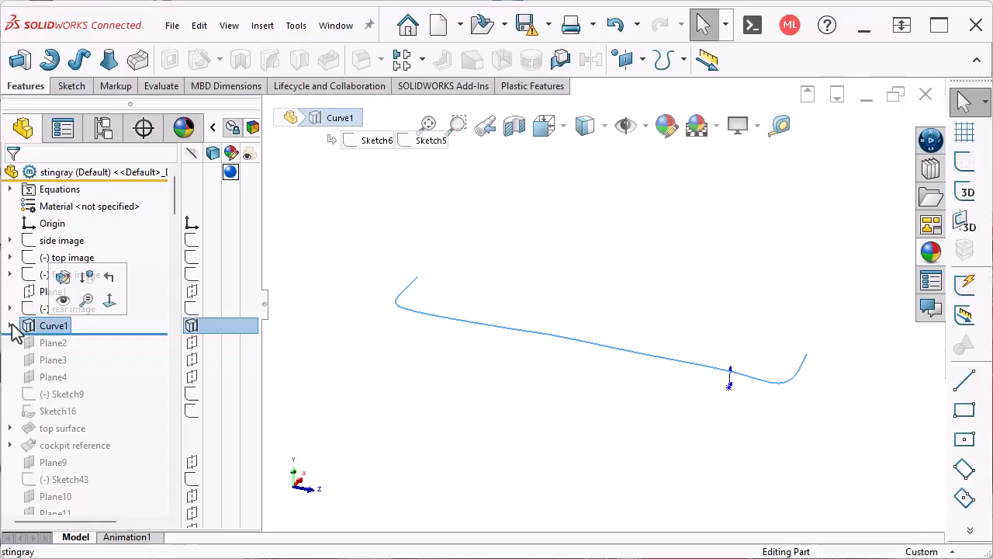
{"action": "left_click", "coordinate": [10, 326]}
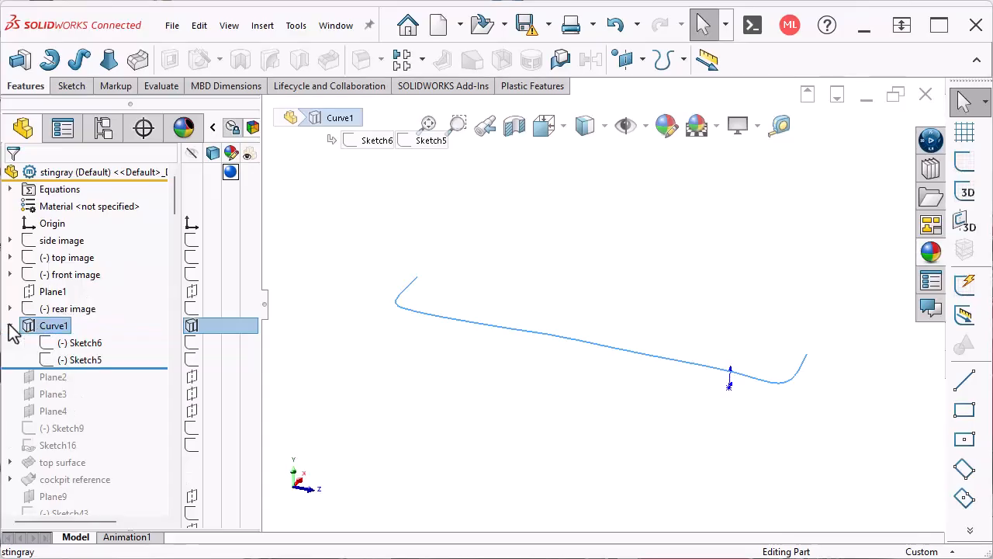
{"action": "left_click", "coordinate": [72, 348]}
{"action": "left_click", "coordinate": [81, 359]}
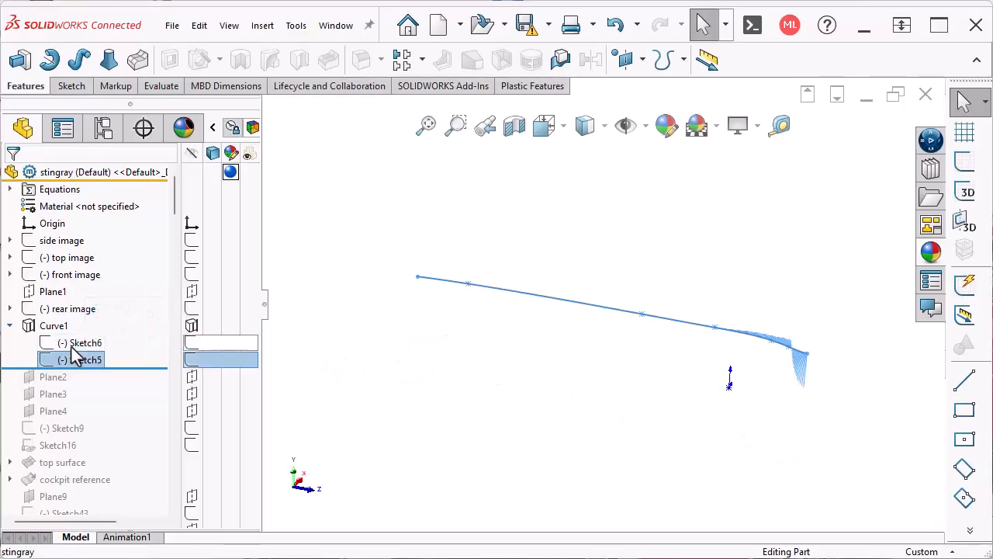
{"action": "left_click", "coordinate": [9, 326]}
Roll the history forward through Plane2, Plane3, Plane4 and Sketch9, and view the Sketch9 profile from the front
{"action": "mouse_move", "coordinate": [66, 332]}
{"action": "left_mouse_down"}
{"action": "mouse_move", "coordinate": [89, 349]}
{"action": "mouse_move", "coordinate": [81, 385]}
{"action": "left_mouse_up"}
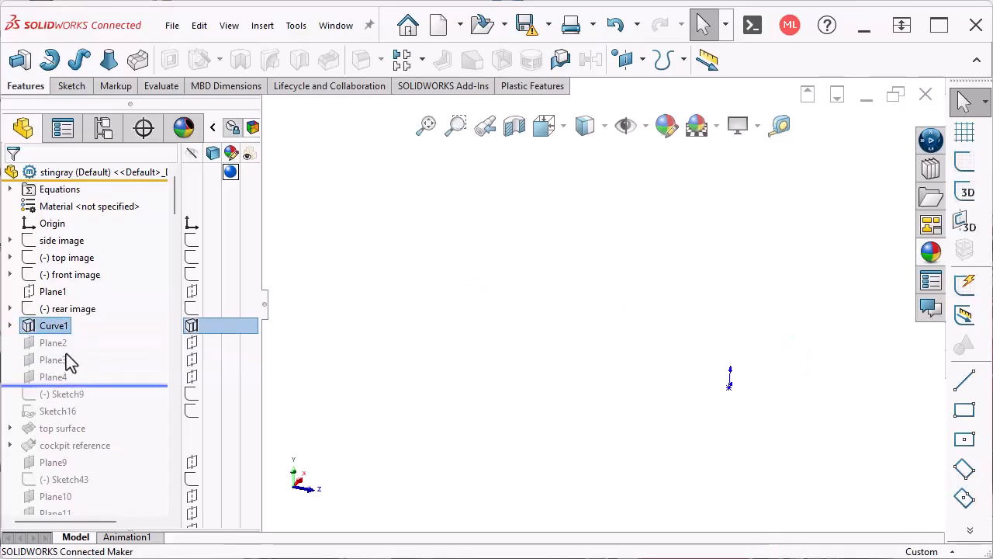
{"action": "left_click", "coordinate": [69, 396]}
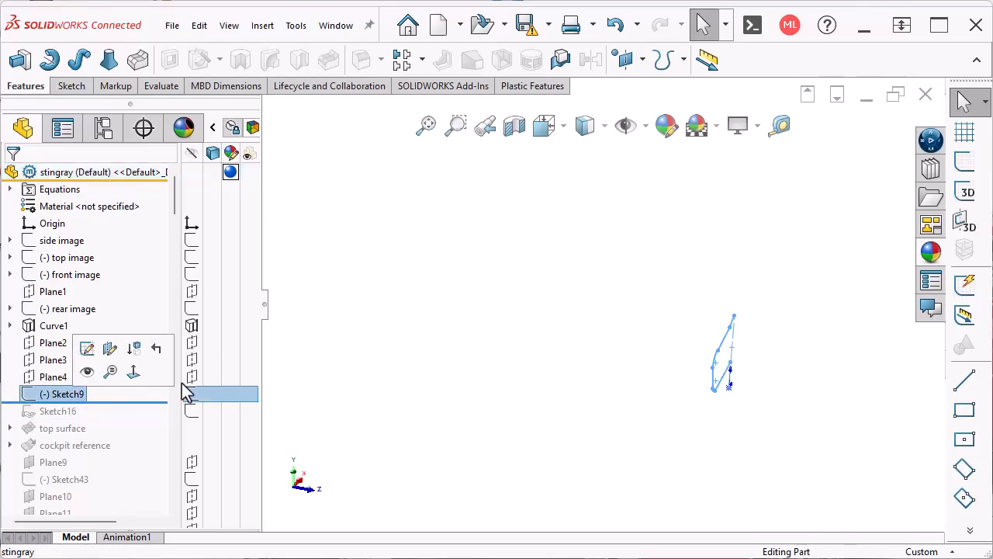
{"action": "mouse_move", "coordinate": [315, 412]}
{"action": "middle_mouse_down"}
{"action": "mouse_move", "coordinate": [300, 377]}
{"action": "mouse_move", "coordinate": [263, 365]}
{"action": "middle_mouse_up"}
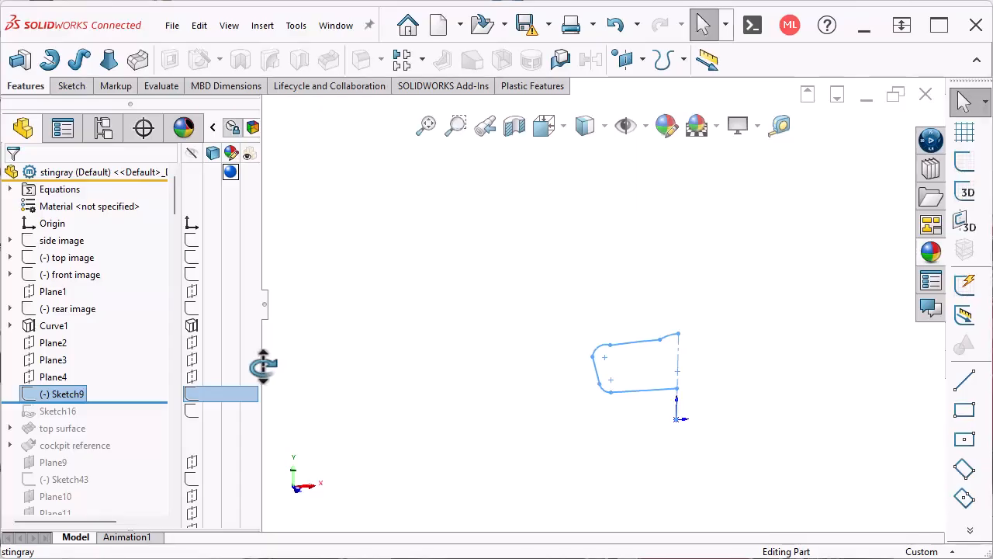
Roll the history forward to include the top surface and review the sketches it is built from
{"action": "mouse_move", "coordinate": [85, 401]}
{"action": "left_mouse_down"}
{"action": "mouse_move", "coordinate": [115, 440]}
{"action": "mouse_move", "coordinate": [95, 441]}
{"action": "left_mouse_up"}
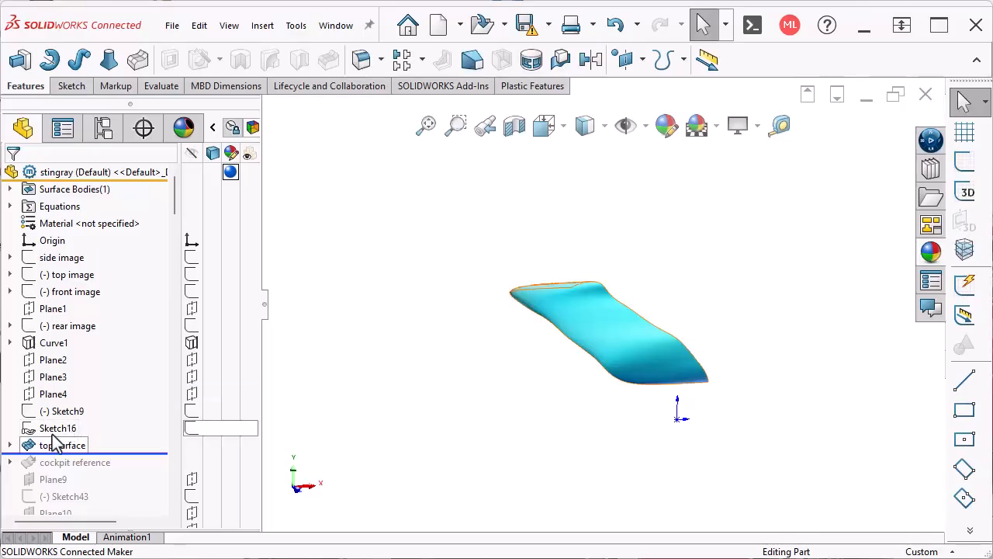
{"action": "left_click", "coordinate": [9, 445]}
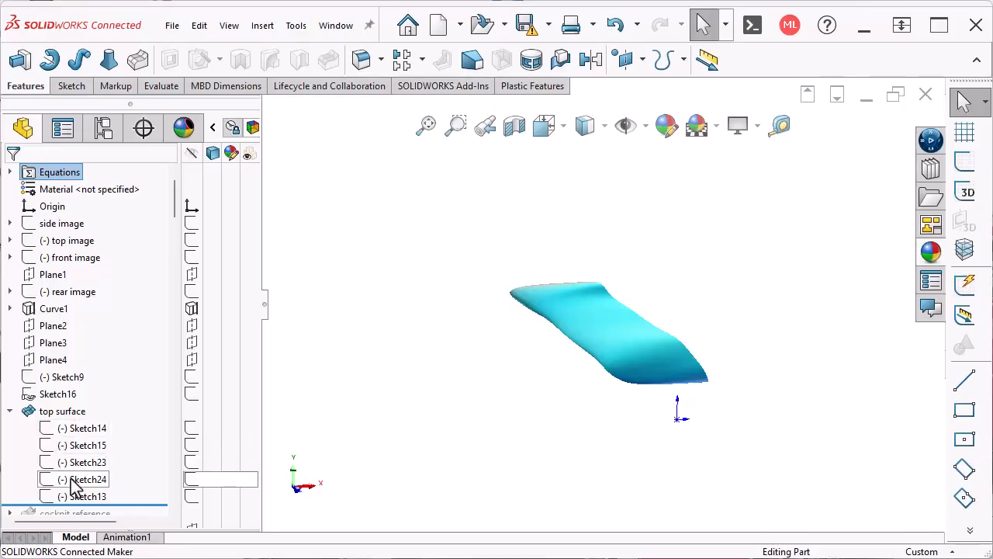
{"action": "left_click", "coordinate": [10, 412]}
Roll the history forward through the cockpit reference and cyclone surfaces, examining each one on the model
{"action": "left_click_drag", "start_coordinate": [63, 412], "coordinate": [43, 435]}
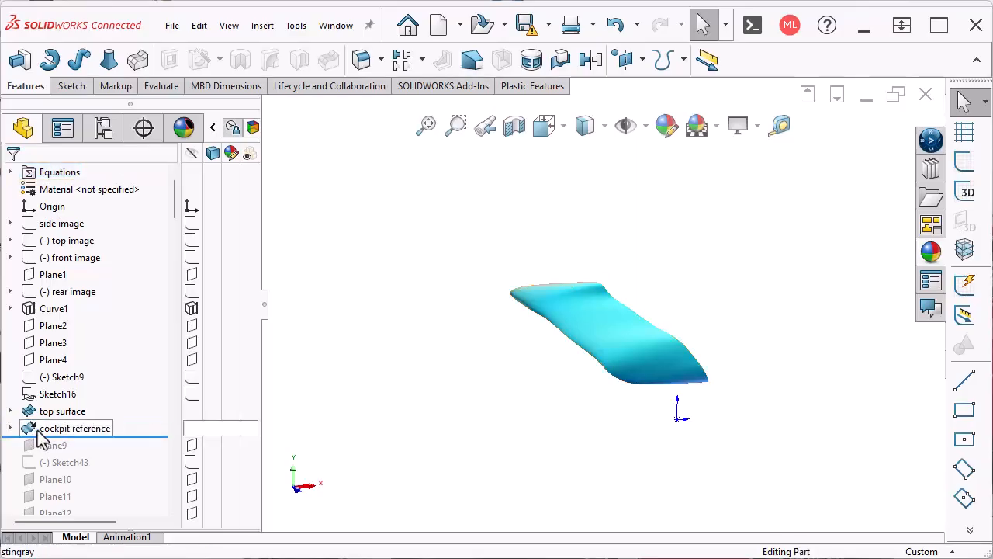
{"action": "left_click", "coordinate": [31, 433]}
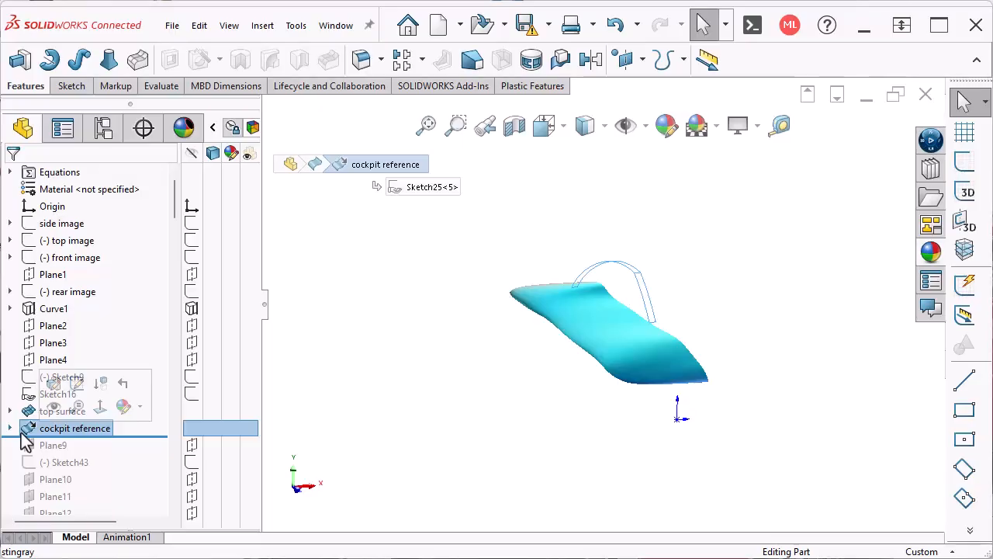
{"action": "left_click_drag", "start_coordinate": [26, 439], "coordinate": [101, 435]}
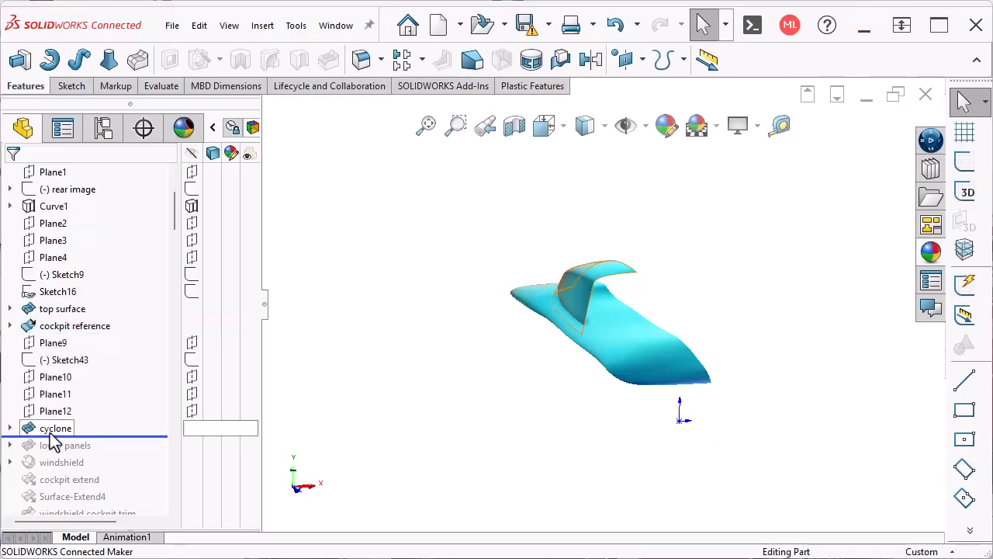
{"action": "left_click", "coordinate": [50, 435]}
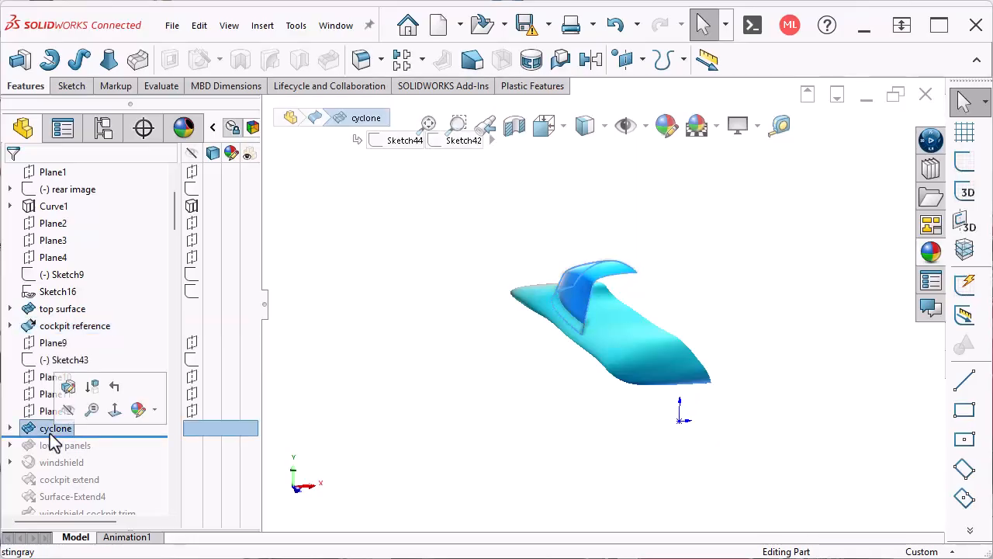
{"action": "left_click", "coordinate": [307, 489]}
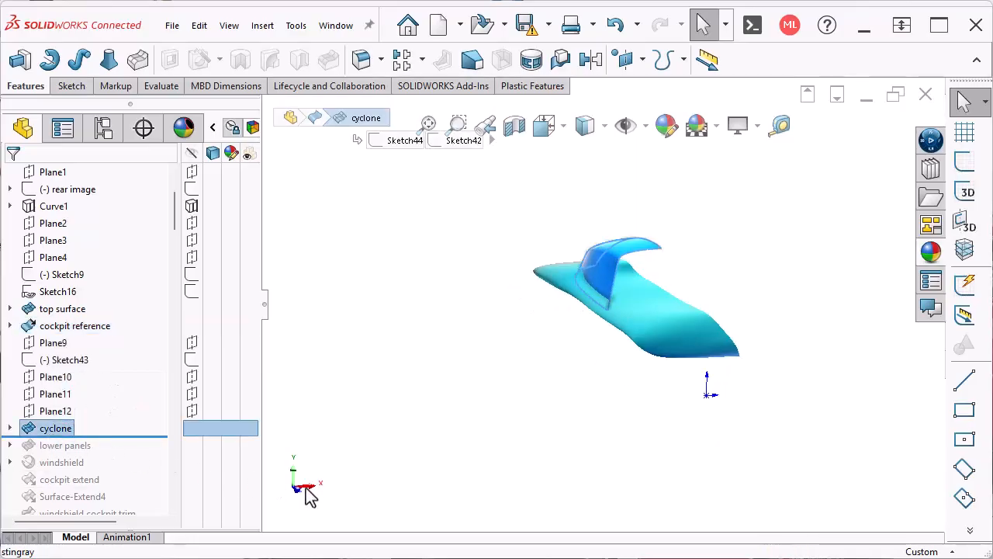
{"action": "middle_click_drag", "start_coordinate": [447, 257], "coordinate": [450, 314]}
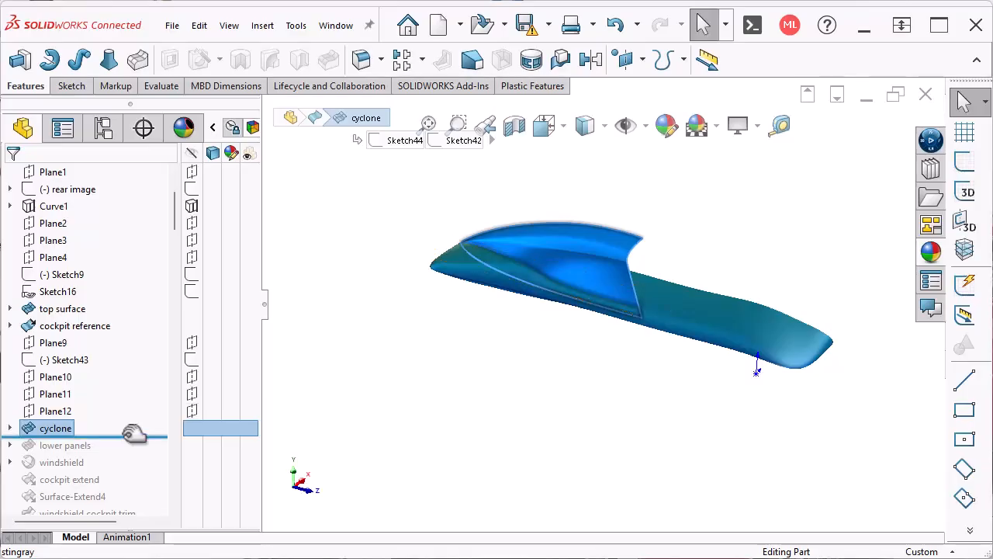
Roll the history forward to include the lower panels and the windshield
{"action": "left_click_drag", "start_coordinate": [134, 435], "coordinate": [114, 449]}
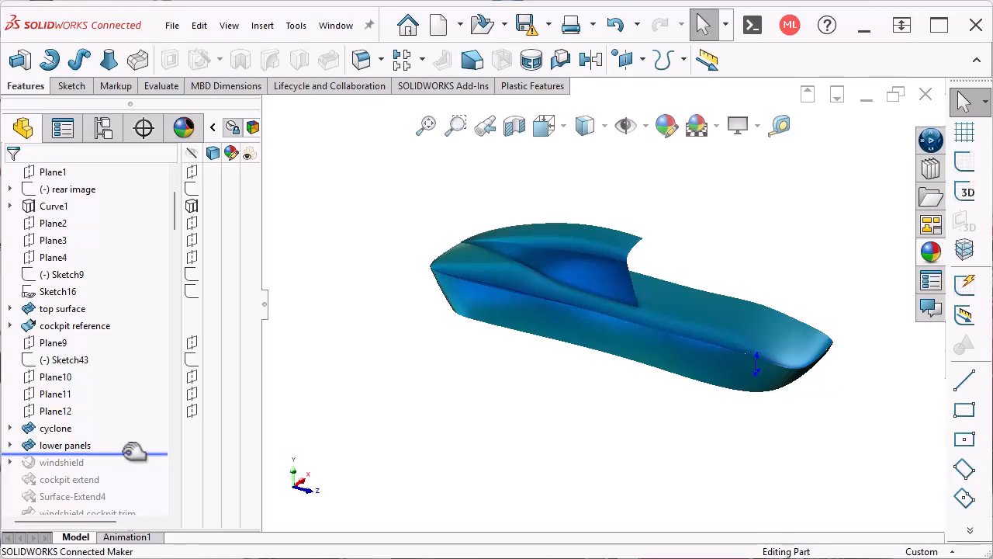
{"action": "left_click_drag", "start_coordinate": [133, 452], "coordinate": [121, 467]}
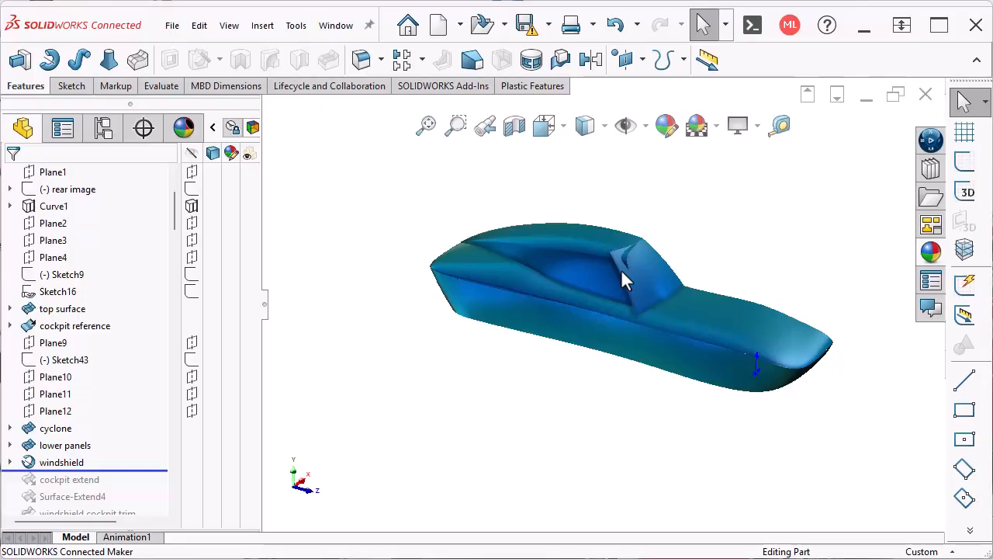
Set the model's display style to Shaded With Edges
{"action": "left_click", "coordinate": [606, 127]}
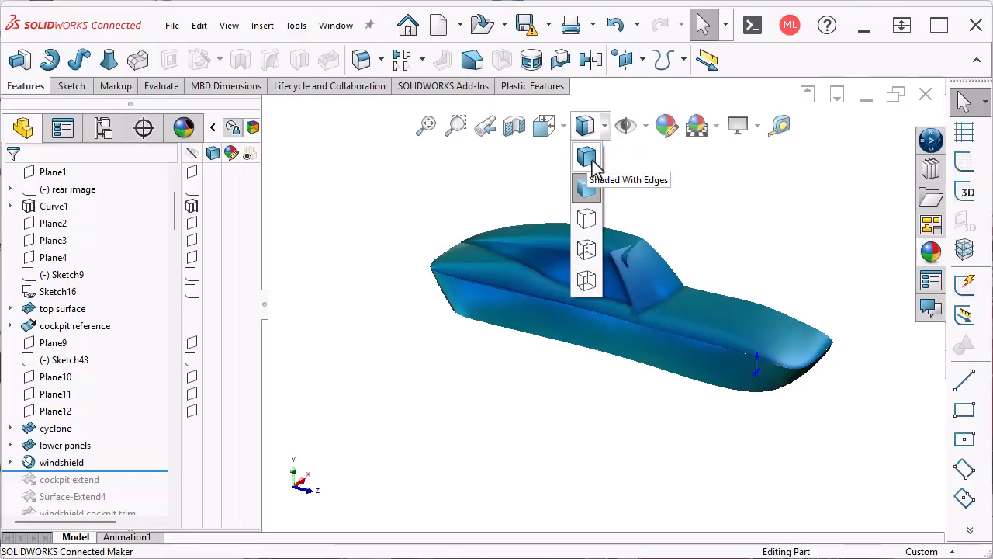
{"action": "left_click", "coordinate": [591, 161]}
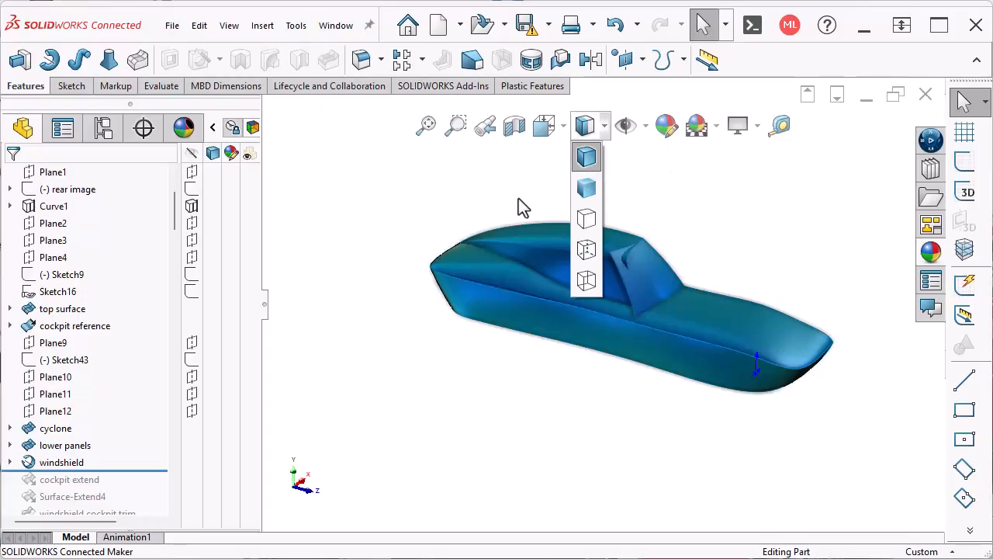
{"action": "left_click", "coordinate": [663, 204]}
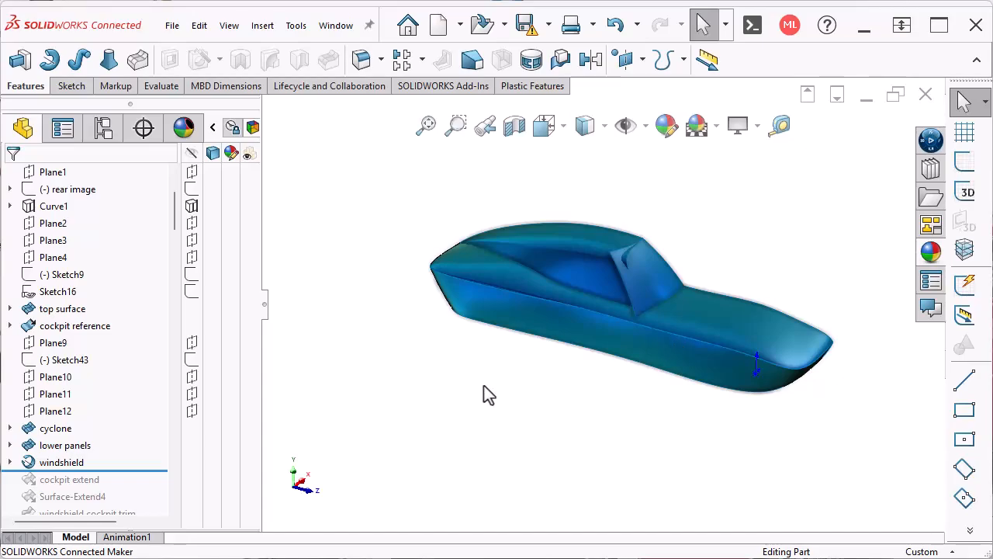
Roll the history forward through the cockpit extend, Surface-Extend4, windshield cockpit trim, Boundary-Surface42 and Replace Face1
{"action": "left_click_drag", "start_coordinate": [141, 471], "coordinate": [87, 417]}
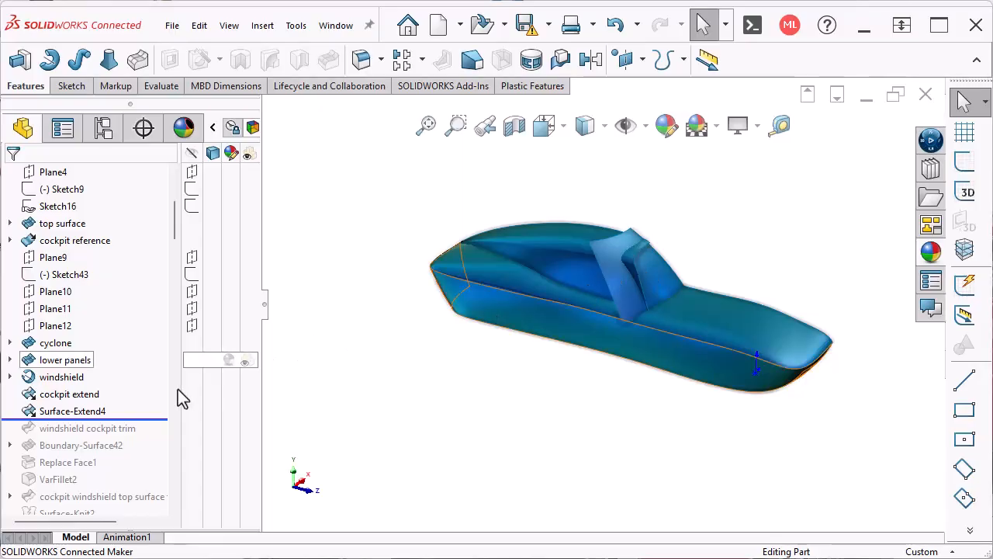
{"action": "left_click_drag", "start_coordinate": [142, 420], "coordinate": [159, 438]}
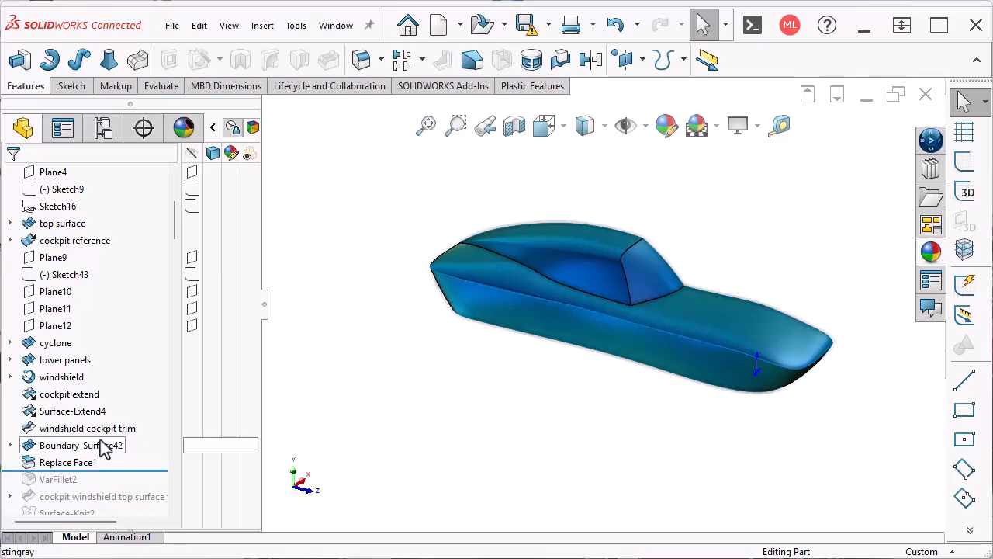
Inspect Boundary-Surface42 with its source sketches and the windshield face affected by Replace Face1
{"action": "left_click", "coordinate": [105, 447]}
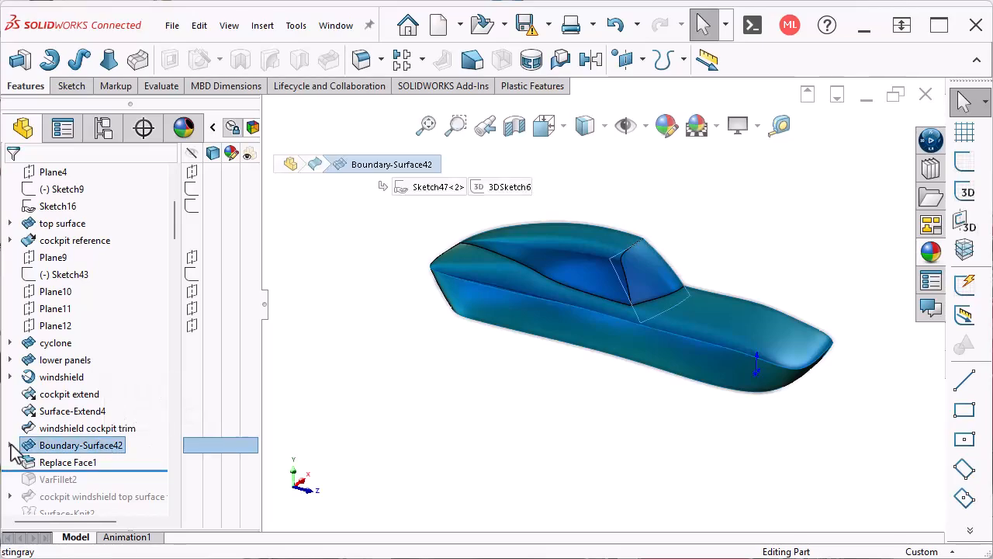
{"action": "left_click", "coordinate": [10, 445]}
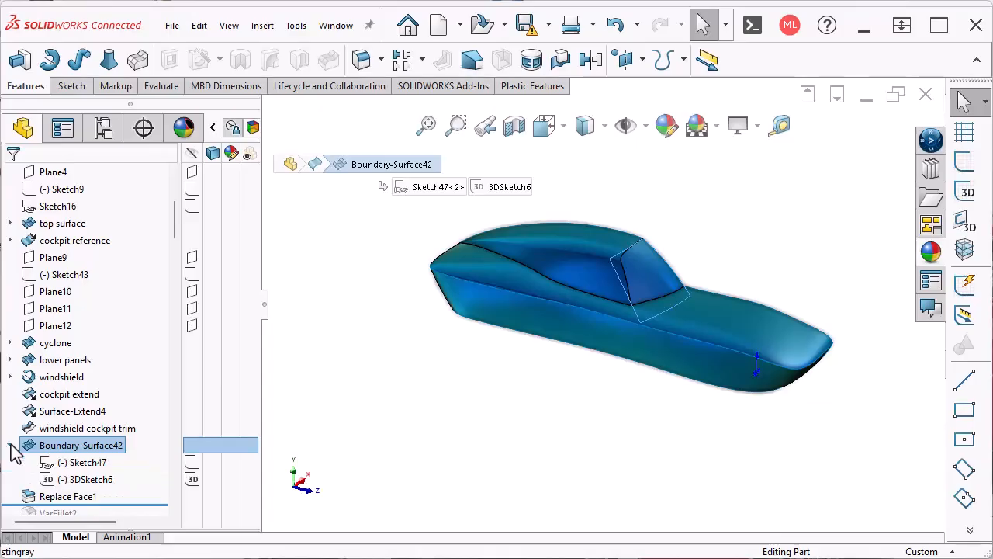
{"action": "left_click", "coordinate": [10, 445]}
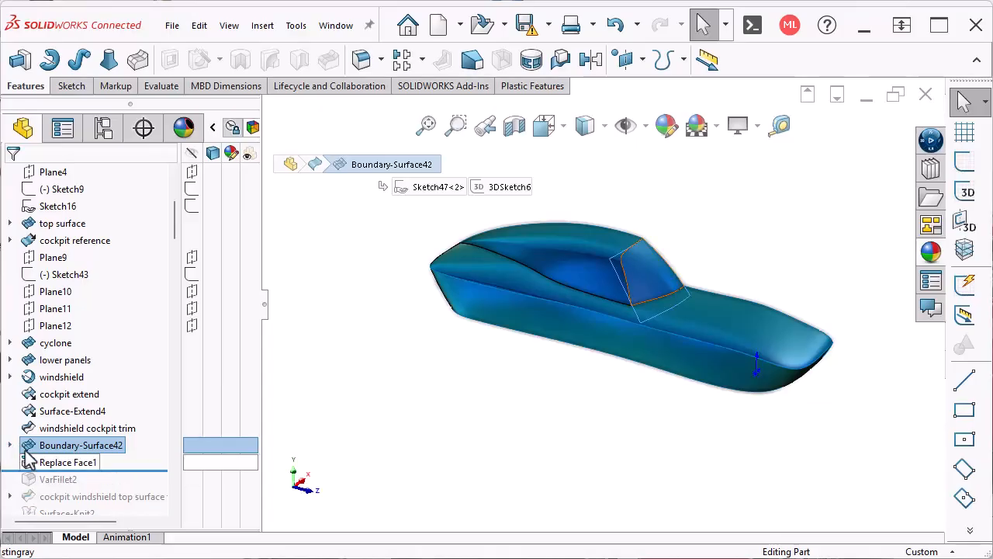
{"action": "left_click", "coordinate": [55, 462]}
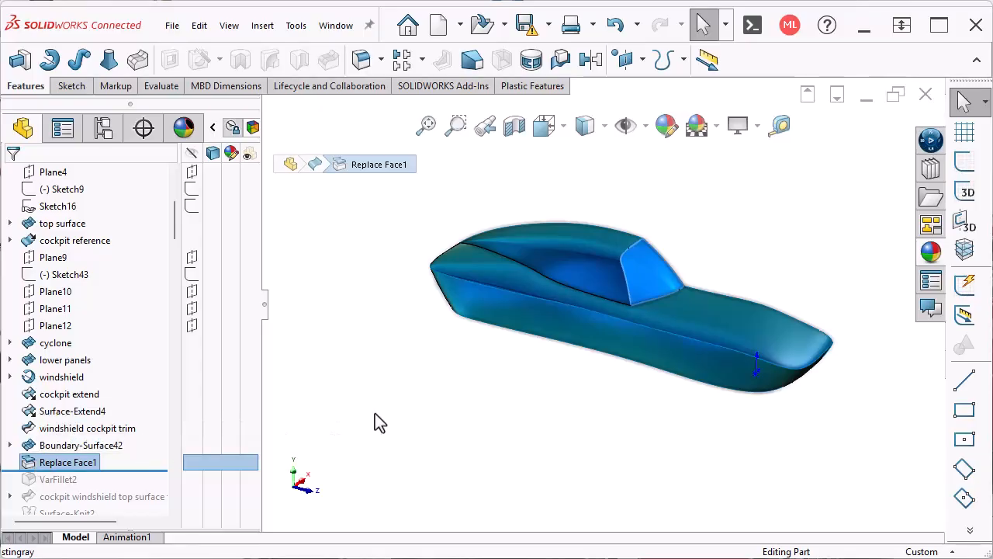
Roll the history forward past VarFillet2, the surface knits and the front fender bulge cut out, up to Plane5
{"action": "left_click", "coordinate": [452, 400]}
{"action": "mouse_move", "coordinate": [116, 470]}
{"action": "left_mouse_down"}
{"action": "mouse_move", "coordinate": [133, 476]}
{"action": "mouse_move", "coordinate": [129, 468]}
{"action": "mouse_move", "coordinate": [125, 482]}
{"action": "mouse_move", "coordinate": [126, 469]}
{"action": "left_mouse_up"}
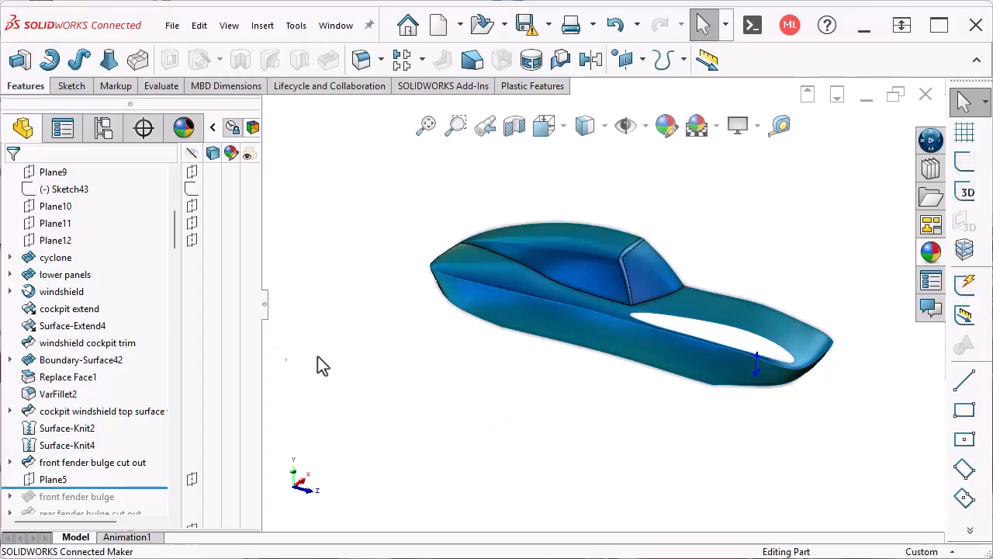
Roll the history forward past the fender bulges to cyclone point trim and inspect the front fender bulge with its Sketch35
{"action": "scroll", "coordinate": [89, 342], "scroll_direction": "down", "scroll_amount": 3}
{"action": "left_click_drag", "start_coordinate": [88, 316], "coordinate": [89, 418]}
{"action": "left_click", "coordinate": [78, 326]}
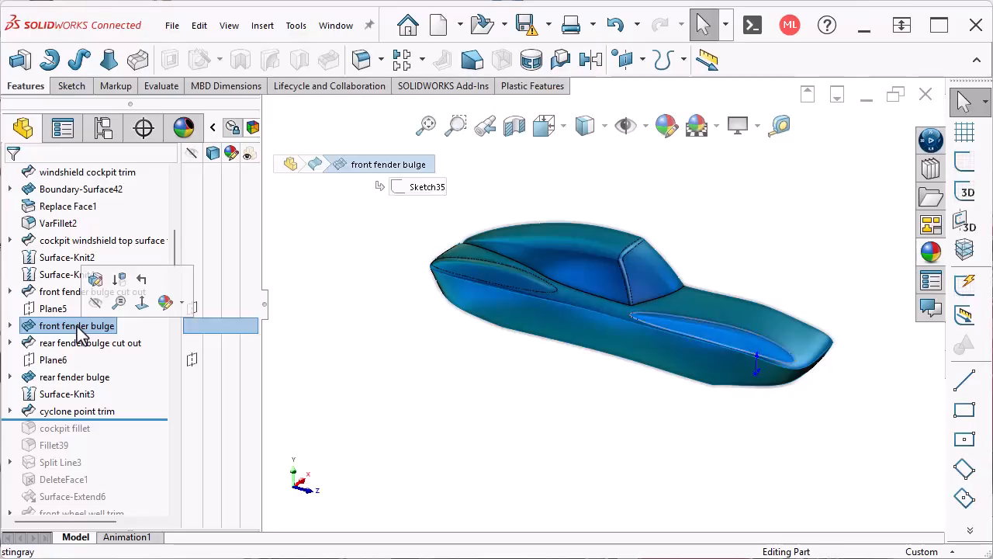
{"action": "left_click", "coordinate": [10, 326]}
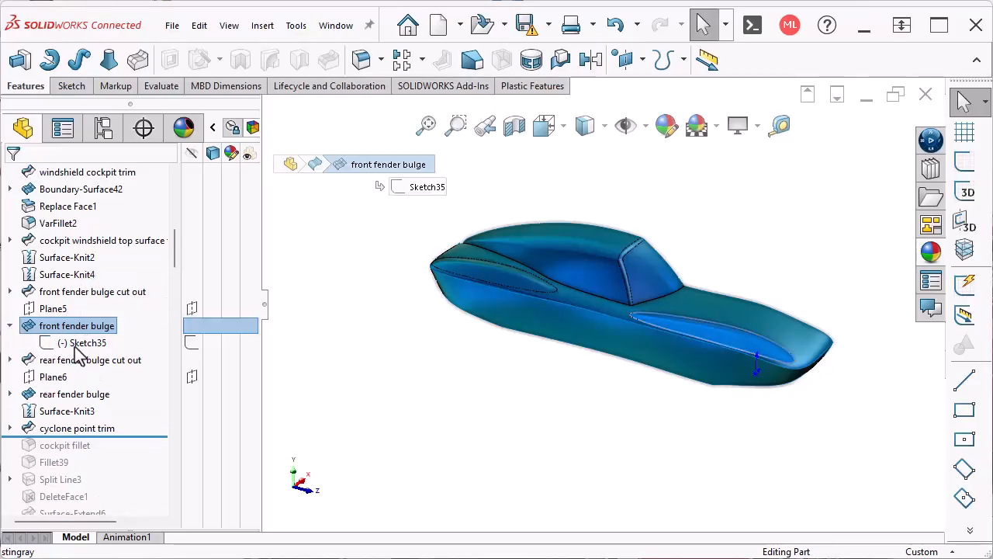
{"action": "left_click", "coordinate": [76, 344]}
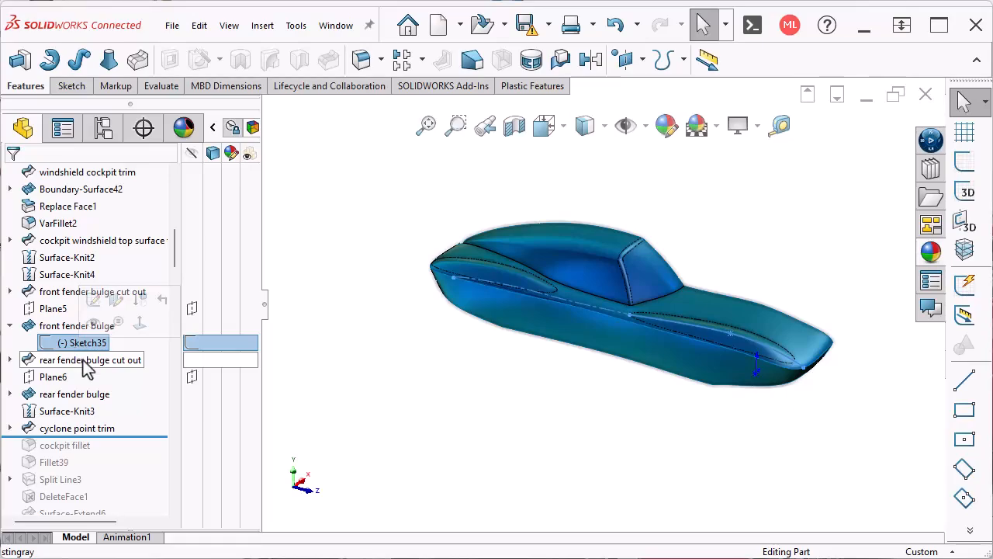
{"action": "left_click", "coordinate": [87, 364]}
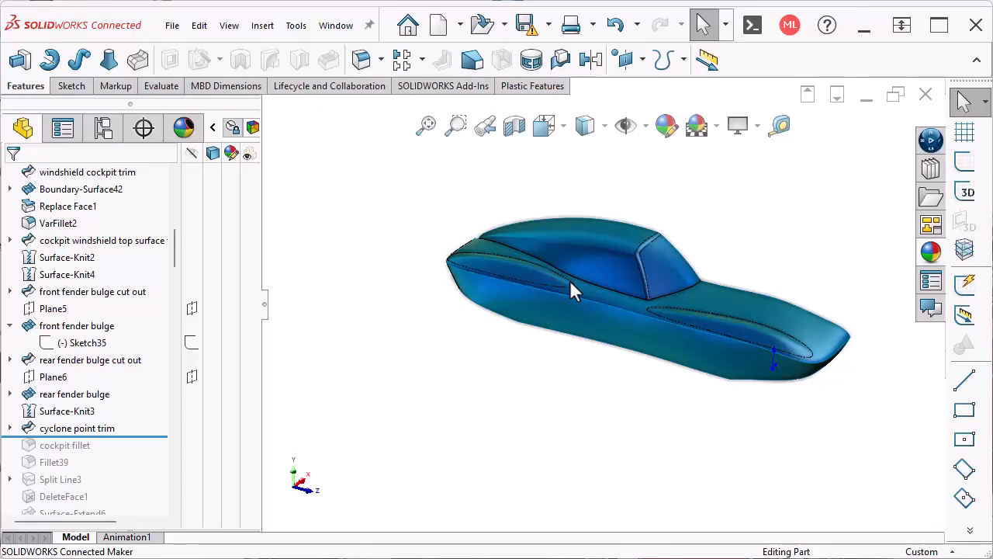
Roll the history forward through the wheel well trims, grille split and windshield extrude to side window split, viewing the body's rear end
{"action": "scroll", "coordinate": [571, 289], "scroll_direction": "down", "scroll_amount": 5}
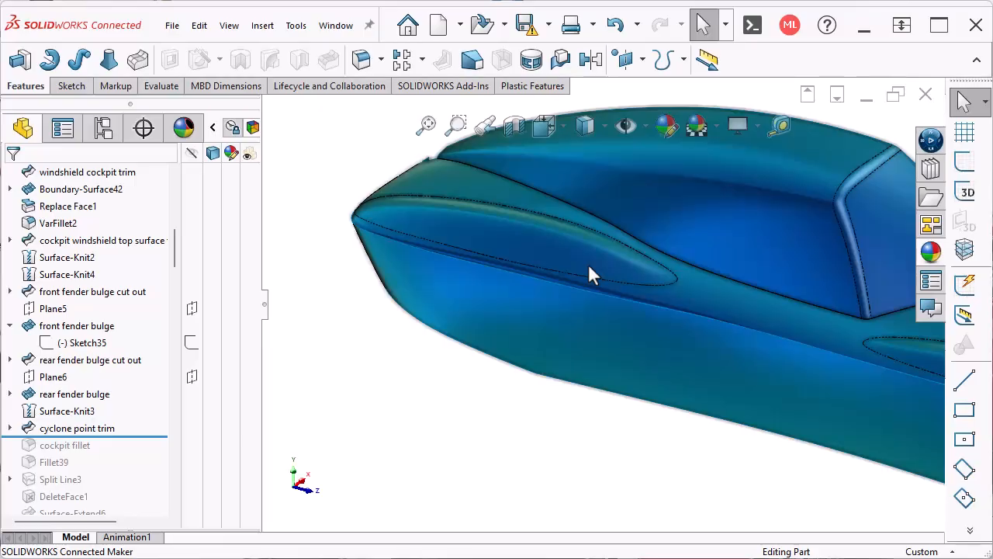
{"action": "scroll", "coordinate": [590, 276], "scroll_direction": "up", "scroll_amount": 5}
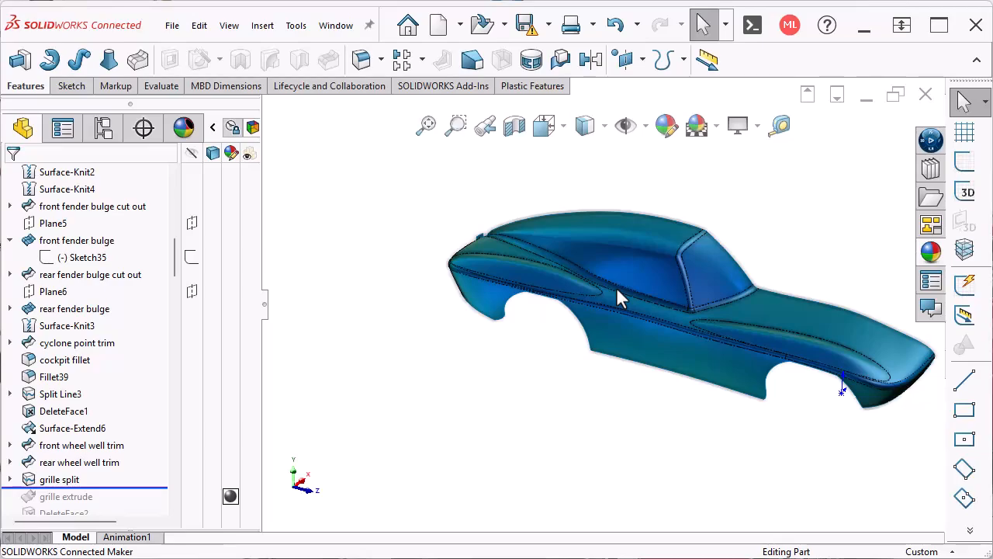
{"action": "middle_click_drag", "start_coordinate": [616, 286], "coordinate": [475, 374]}
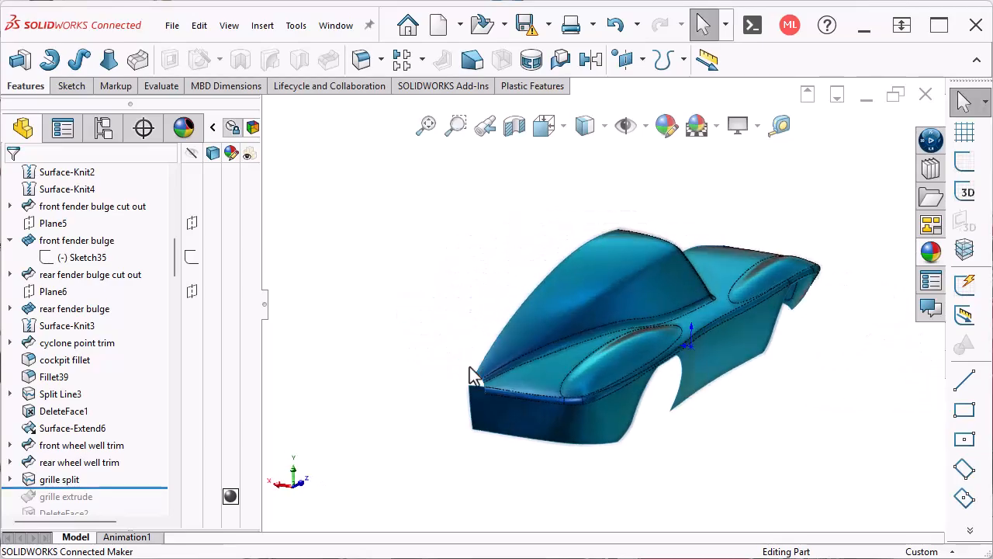
{"action": "scroll", "coordinate": [470, 366], "scroll_direction": "down", "scroll_amount": 5}
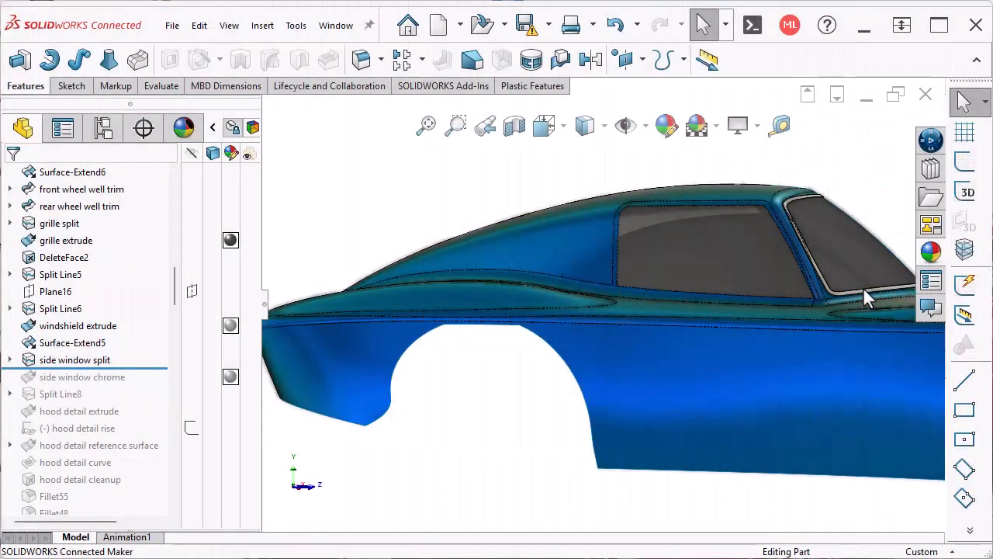
Open the windshield extrude feature's definition from the windshield trim and check its two source faces
{"action": "scroll", "coordinate": [865, 294], "scroll_direction": "down", "scroll_amount": 3}
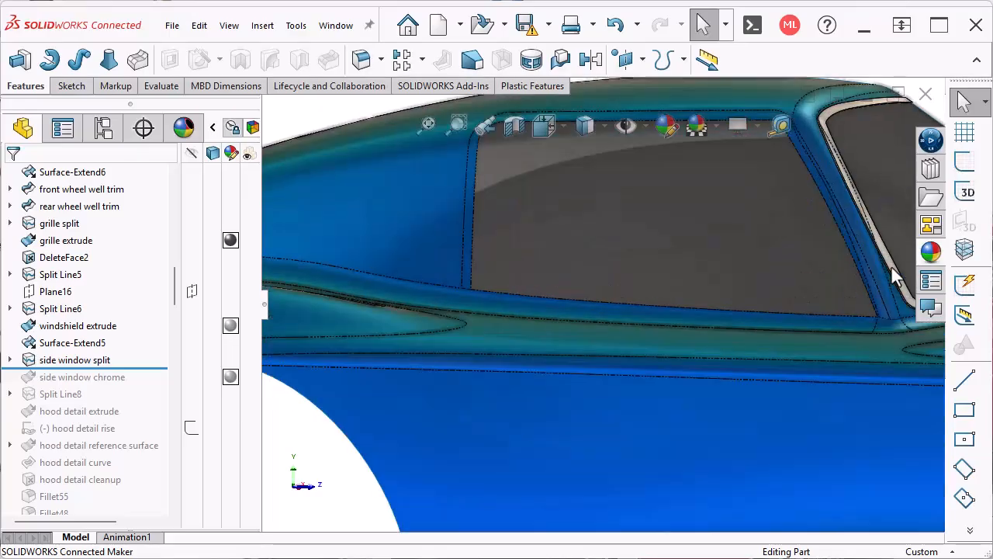
{"action": "left_click", "coordinate": [893, 272]}
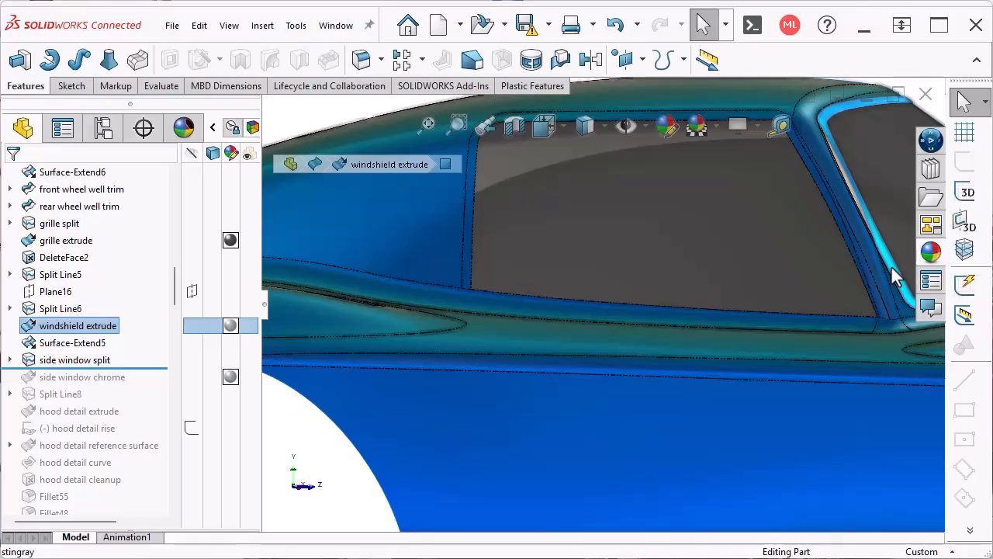
{"action": "left_click", "coordinate": [105, 323]}
{"action": "left_click", "coordinate": [113, 279]}
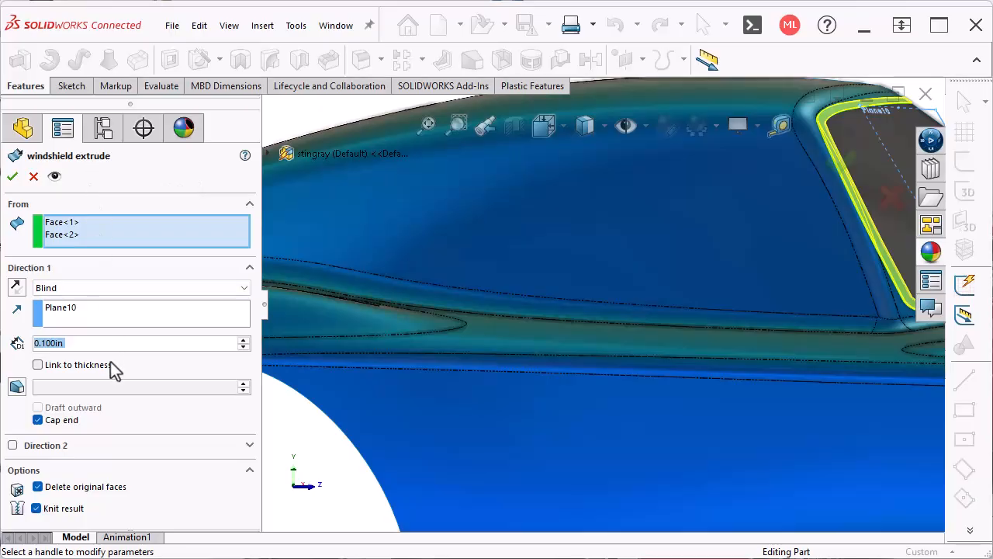
{"action": "left_click", "coordinate": [56, 223]}
{"action": "left_click", "coordinate": [60, 233]}
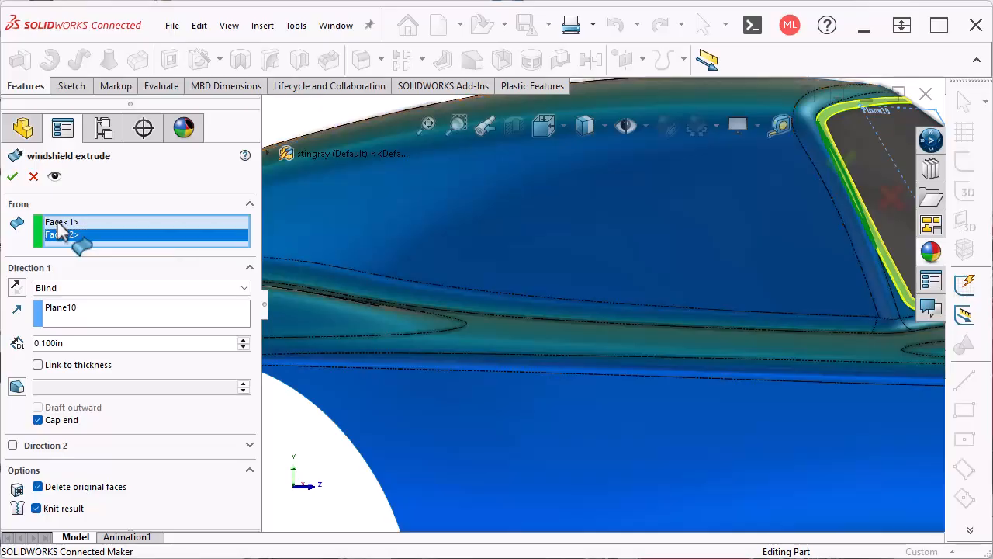
Examine the windshield extrude preview along the trim's upper corner relative to Plane10, and close the feature definition
{"action": "middle_click_drag", "start_coordinate": [57, 225], "coordinate": [495, 402]}
{"action": "scroll", "coordinate": [496, 404], "scroll_direction": "up", "scroll_amount": 4}
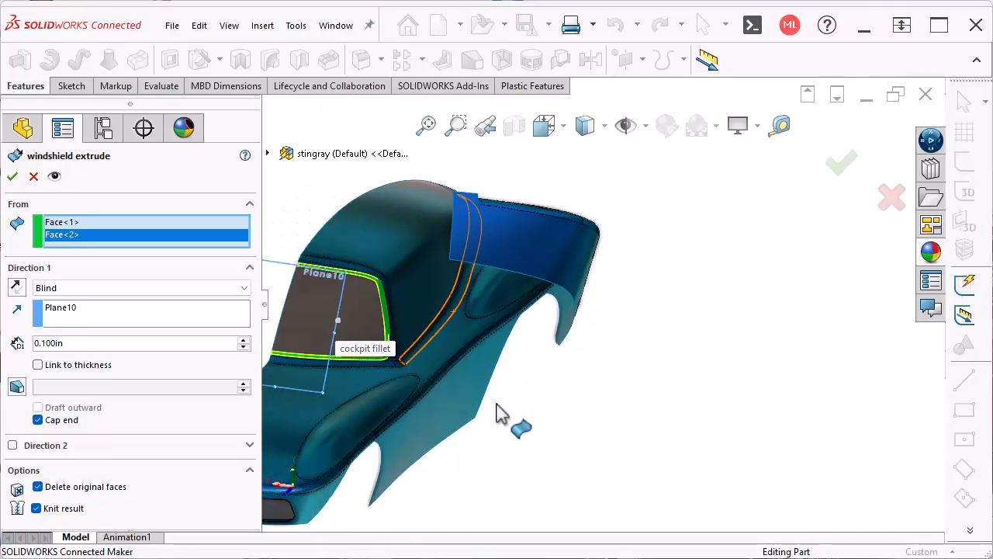
{"action": "scroll", "coordinate": [497, 404], "scroll_direction": "down", "scroll_amount": 2}
{"action": "scroll", "coordinate": [495, 400], "scroll_direction": "down", "scroll_amount": 6}
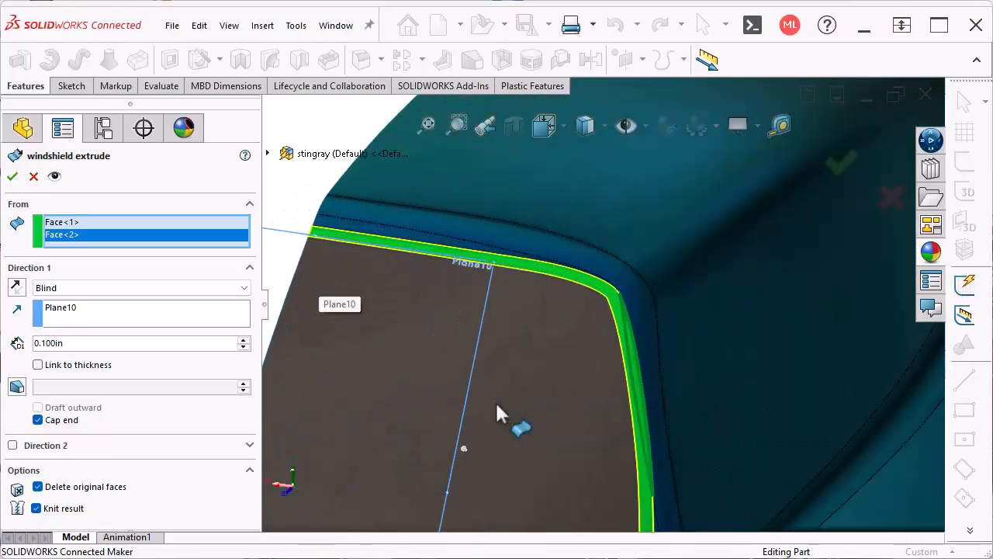
{"action": "middle_click_drag", "start_coordinate": [495, 400], "coordinate": [493, 334]}
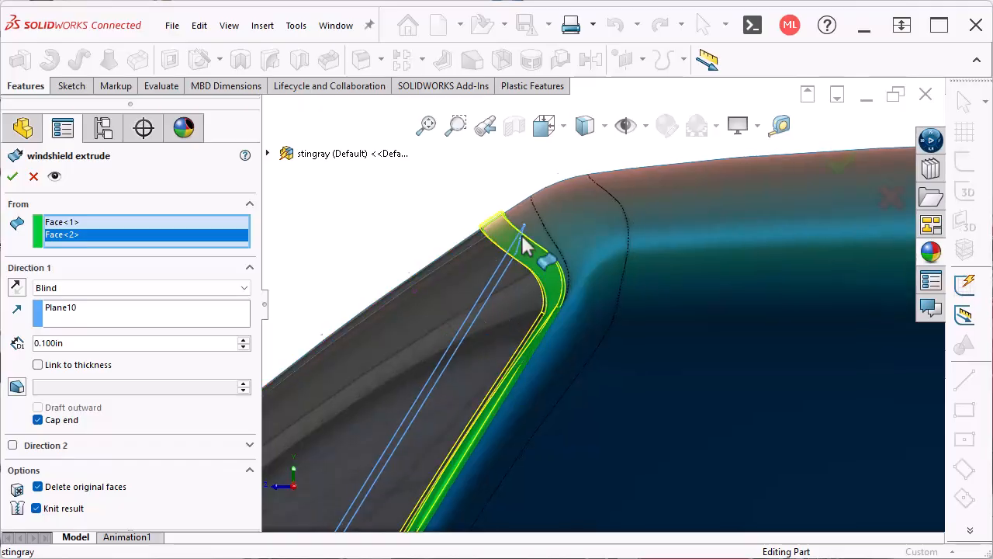
{"action": "scroll", "coordinate": [524, 248], "scroll_direction": "down", "scroll_amount": 4}
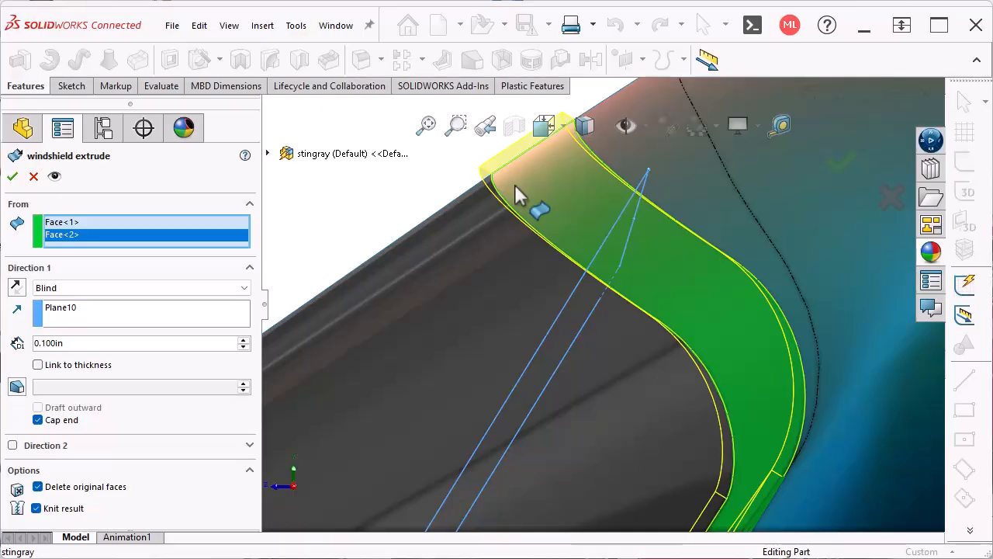
{"action": "scroll", "coordinate": [326, 186], "scroll_direction": "down", "scroll_amount": 1}
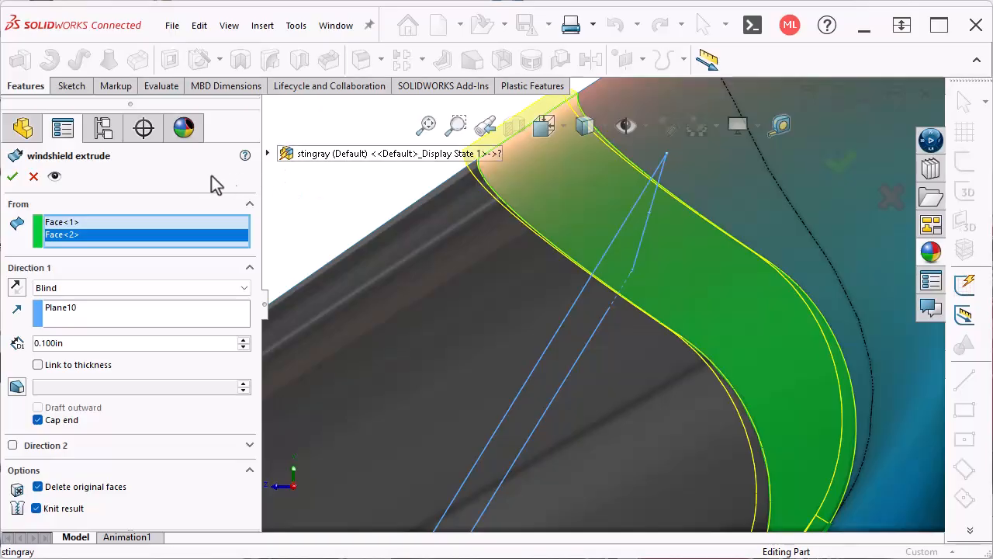
{"action": "left_click", "coordinate": [12, 178]}
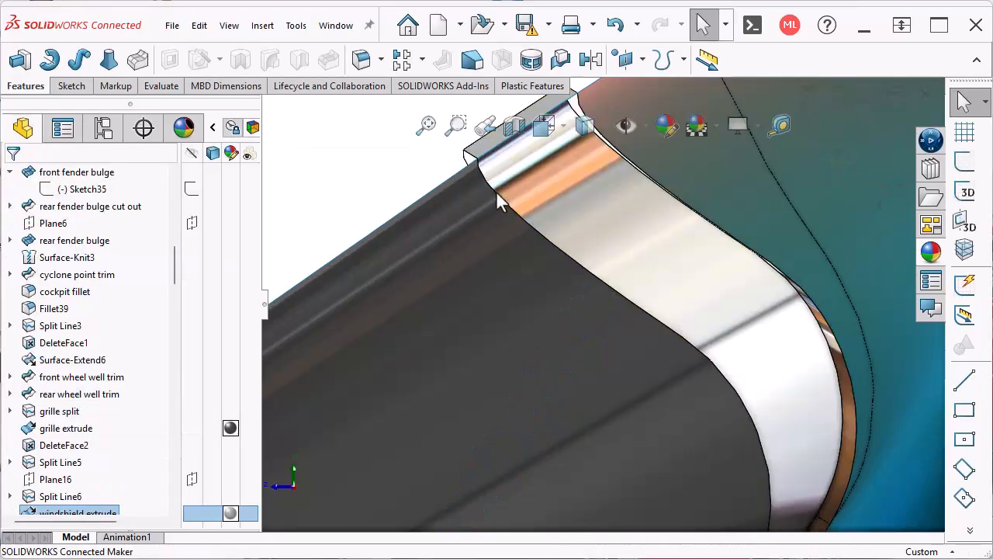
Examine the extruded windshield trim's upper corner from the opposite side of the car
{"action": "middle_click_drag", "start_coordinate": [496, 191], "coordinate": [742, 205]}
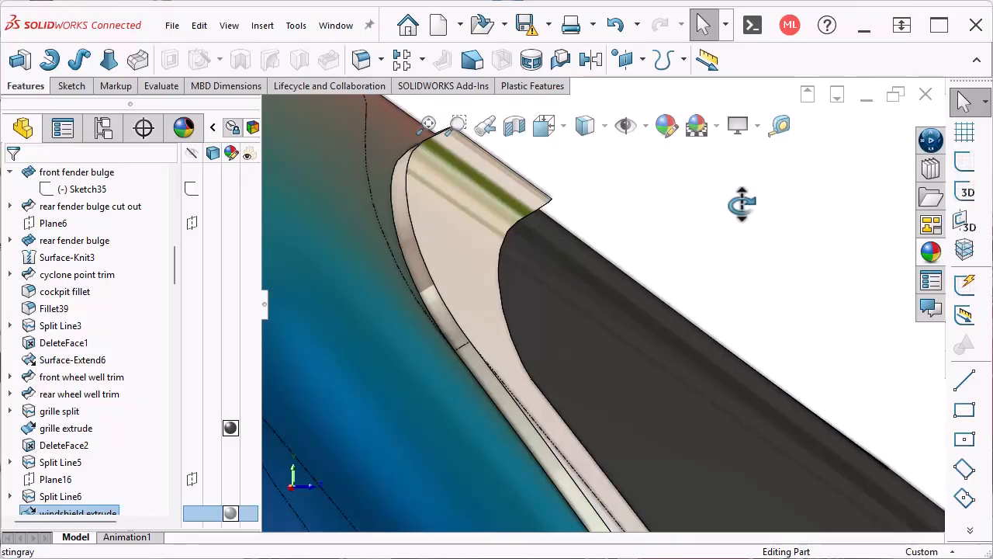
{"action": "scroll", "coordinate": [742, 215], "scroll_direction": "down", "scroll_amount": 2}
{"action": "scroll", "coordinate": [742, 215], "scroll_direction": "up", "scroll_amount": 2}
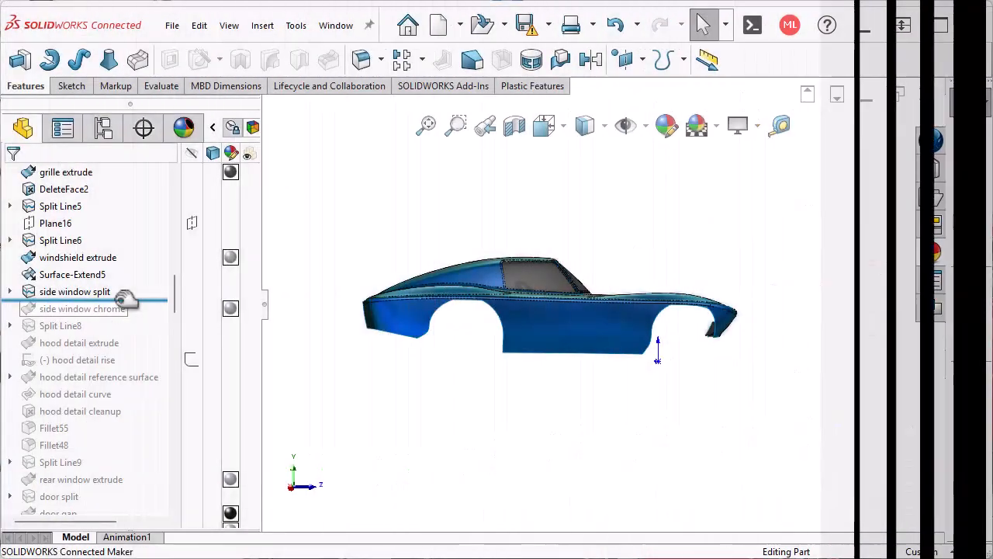
Roll the history forward through side window chrome and Split Line8 to hood detail curve, and inspect the hood detail extrude
{"action": "left_click_drag", "start_coordinate": [127, 297], "coordinate": [101, 399]}
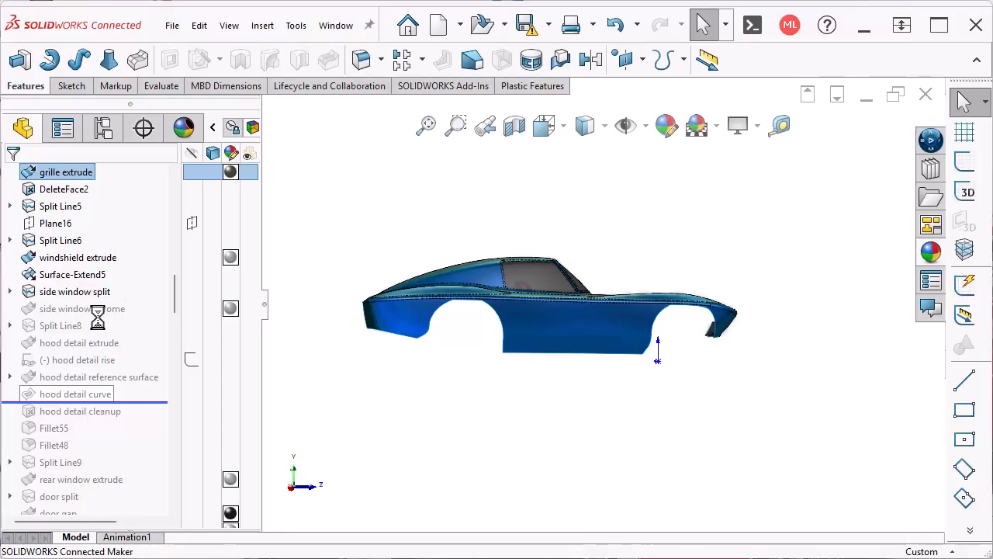
{"action": "left_click", "coordinate": [94, 344]}
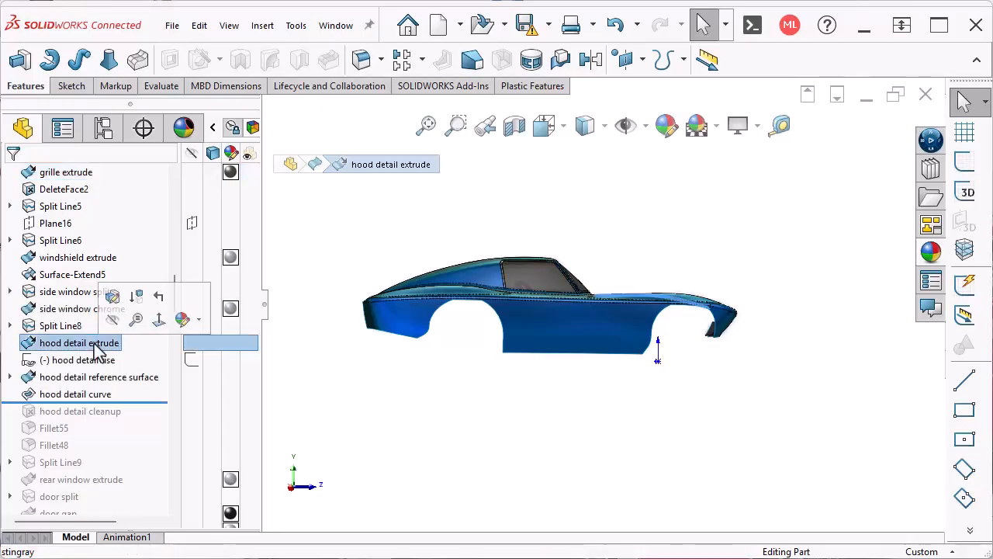
{"action": "middle_click_drag", "start_coordinate": [671, 416], "coordinate": [621, 497]}
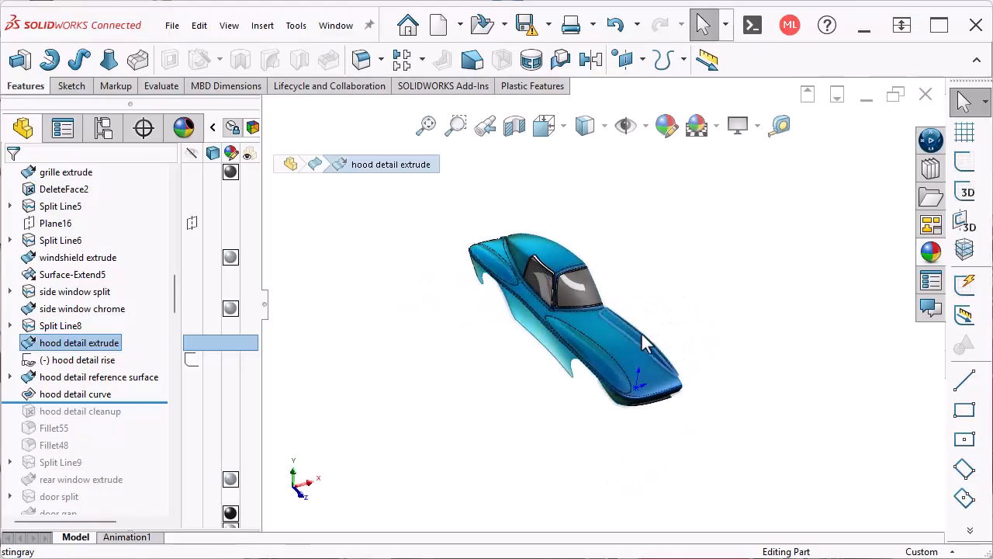
{"action": "scroll", "coordinate": [643, 344], "scroll_direction": "down", "scroll_amount": 5}
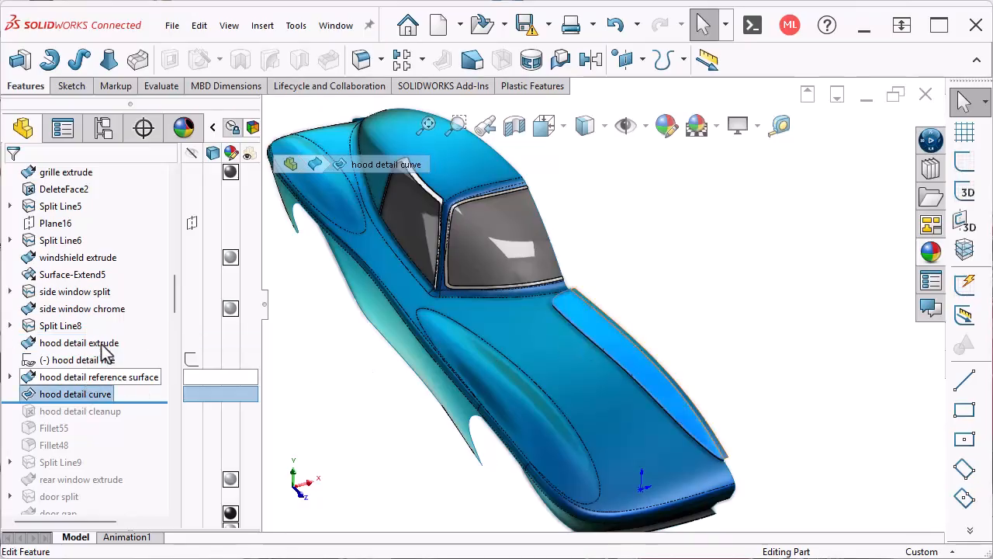
Review the hood detail curve's patch boundary edges and contact and curvature settings against the raised hood strip, and close its definition
{"action": "left_click", "coordinate": [101, 377], "text": "ctrl"}
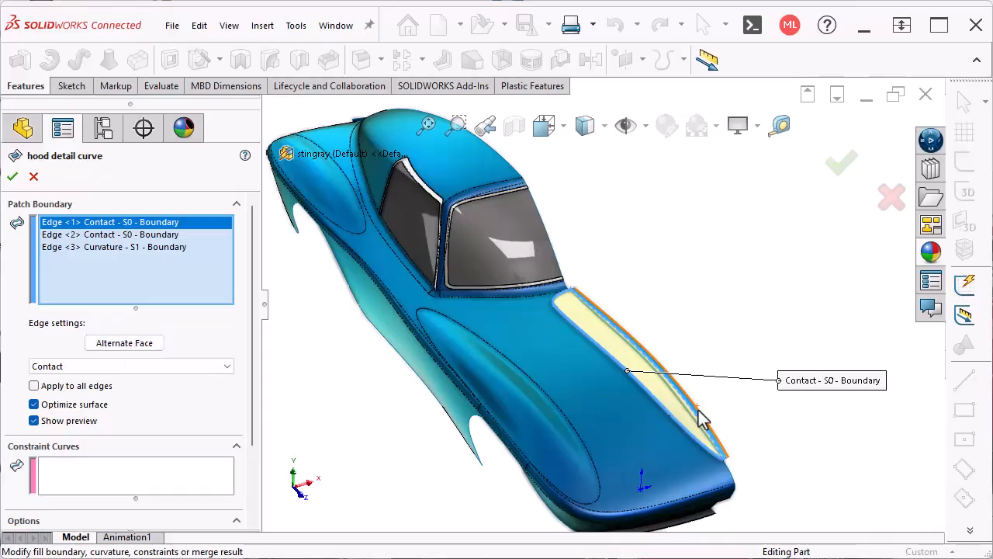
{"action": "scroll", "coordinate": [699, 410], "scroll_direction": "up", "scroll_amount": 3}
{"action": "scroll", "coordinate": [699, 410], "scroll_direction": "down", "scroll_amount": 3}
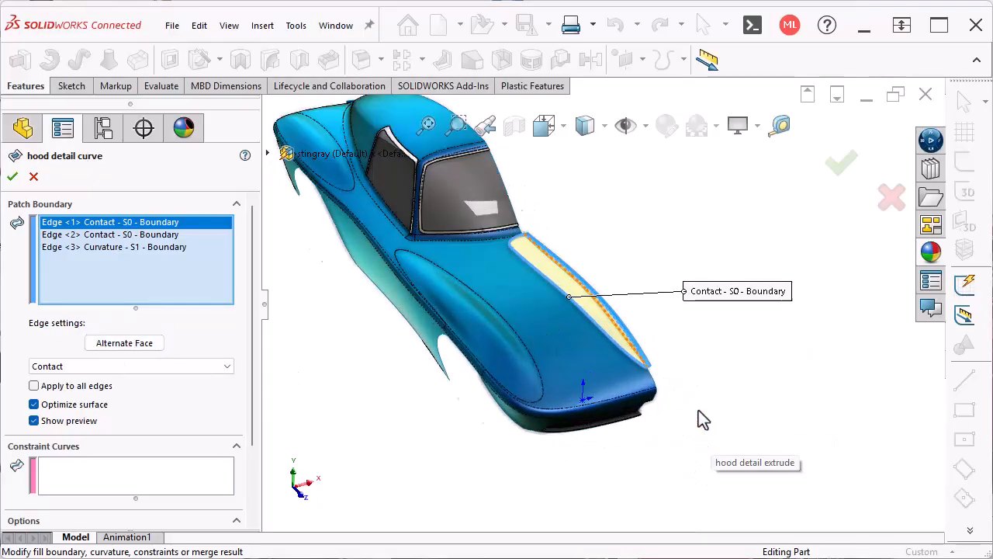
{"action": "scroll", "coordinate": [463, 159], "scroll_direction": "down", "scroll_amount": 5}
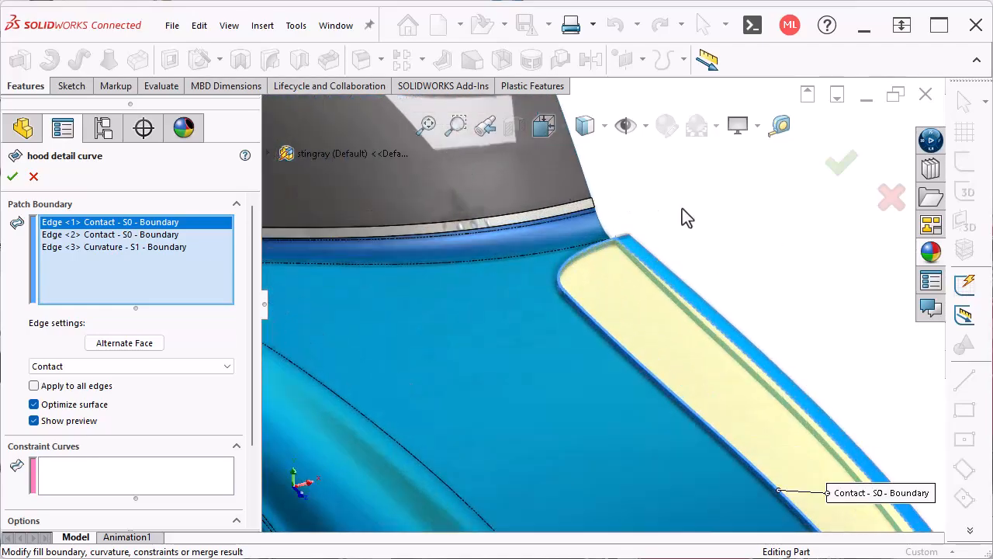
{"action": "middle_click_drag", "start_coordinate": [683, 208], "coordinate": [672, 174]}
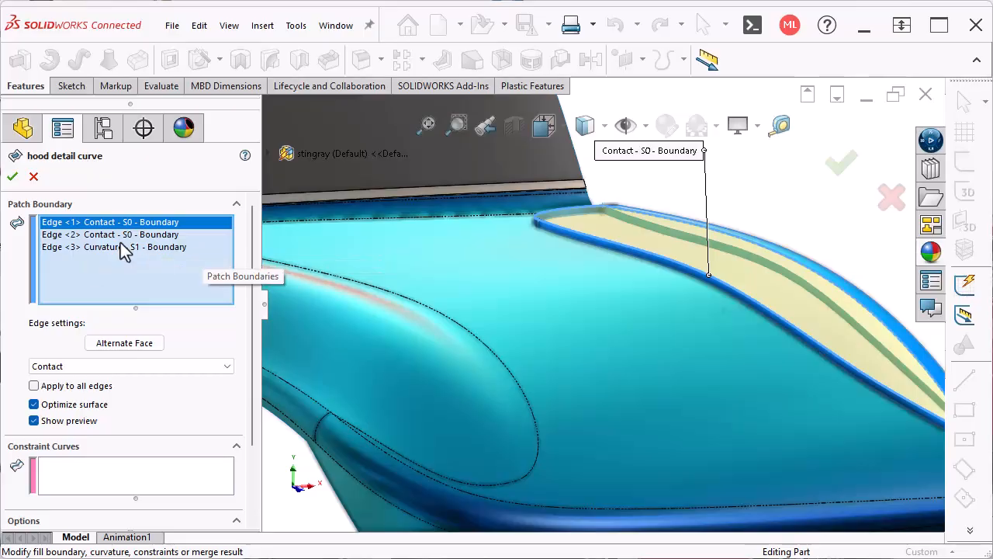
{"action": "left_click", "coordinate": [13, 175]}
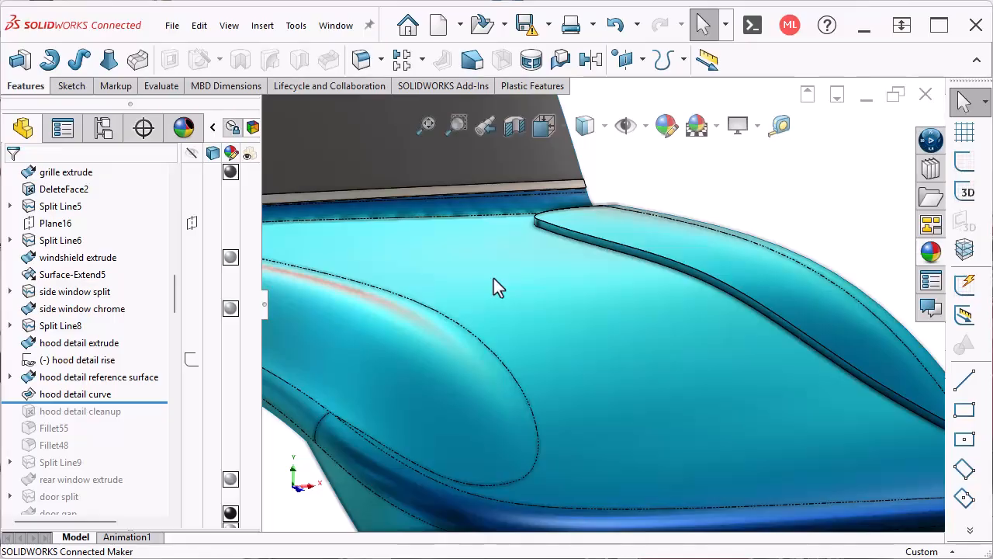
Roll the history forward past hood detail cleanup, the two fillets and Split Line9 to rear window extrude, and inspect the rear window trim
{"action": "left_click_drag", "start_coordinate": [138, 405], "coordinate": [116, 479]}
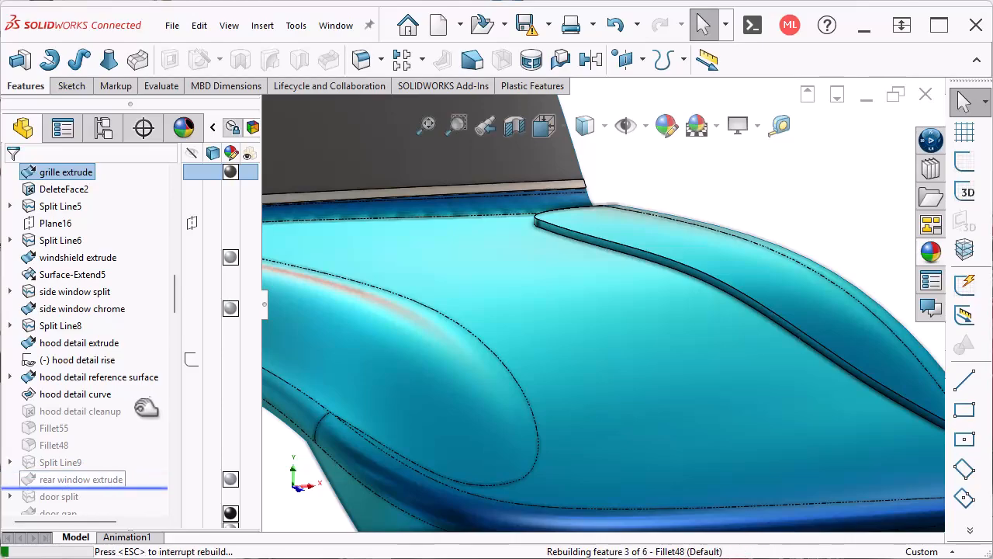
{"action": "left_click", "coordinate": [92, 480]}
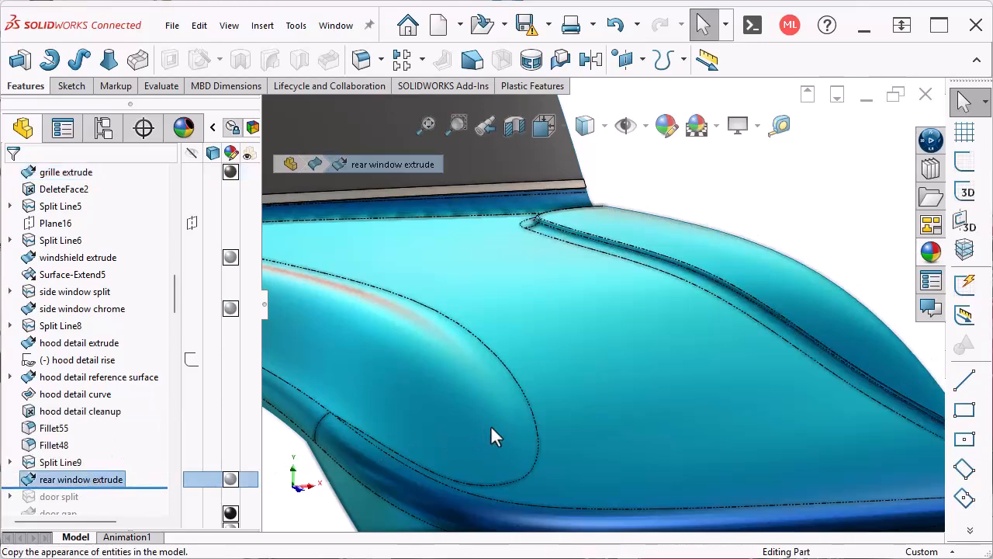
{"action": "middle_click_drag", "start_coordinate": [491, 426], "coordinate": [554, 418]}
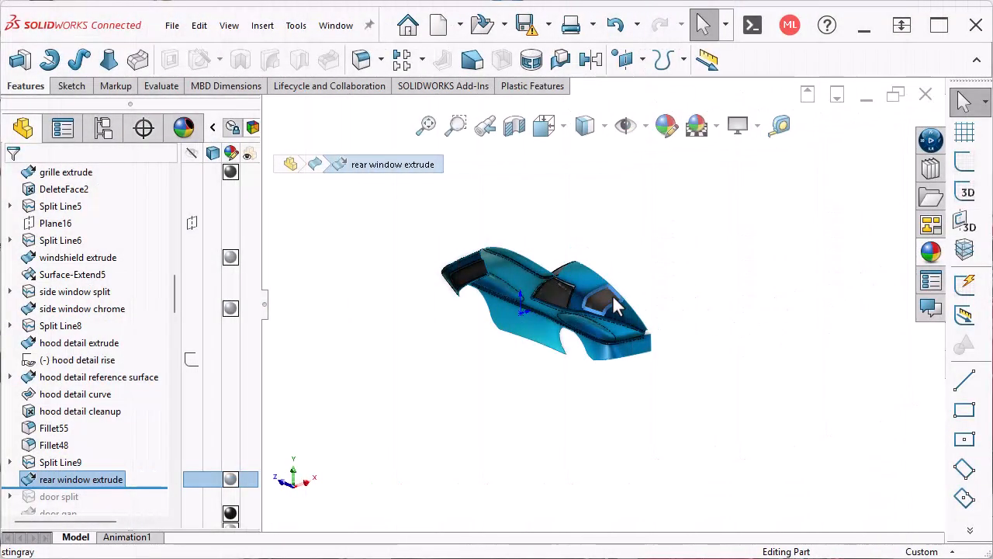
{"action": "scroll", "coordinate": [613, 298], "scroll_direction": "down", "scroll_amount": 10}
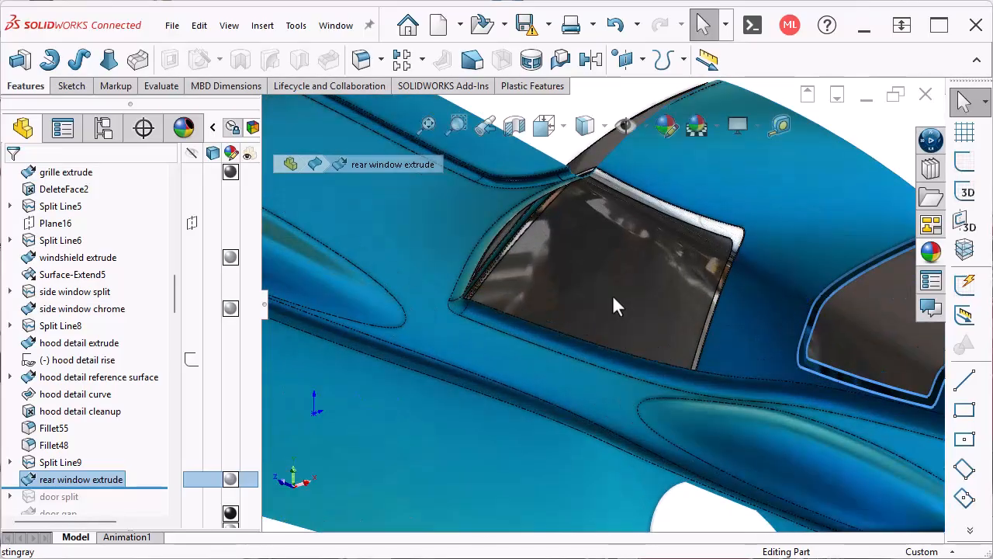
{"action": "mouse_move", "coordinate": [613, 307]}
{"action": "middle_mouse_down"}
{"action": "mouse_move", "coordinate": [613, 289]}
{"action": "mouse_move", "coordinate": [610, 304]}
{"action": "middle_mouse_up"}
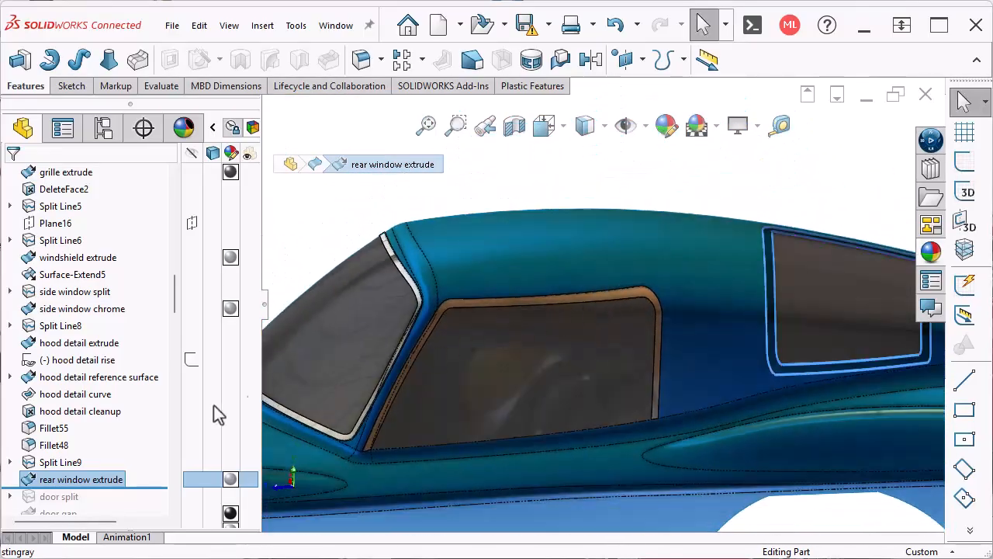
Expand Split Line9 and highlight its rear window sketch on the body
{"action": "scroll", "coordinate": [14, 466], "scroll_direction": "down", "scroll_amount": 2}
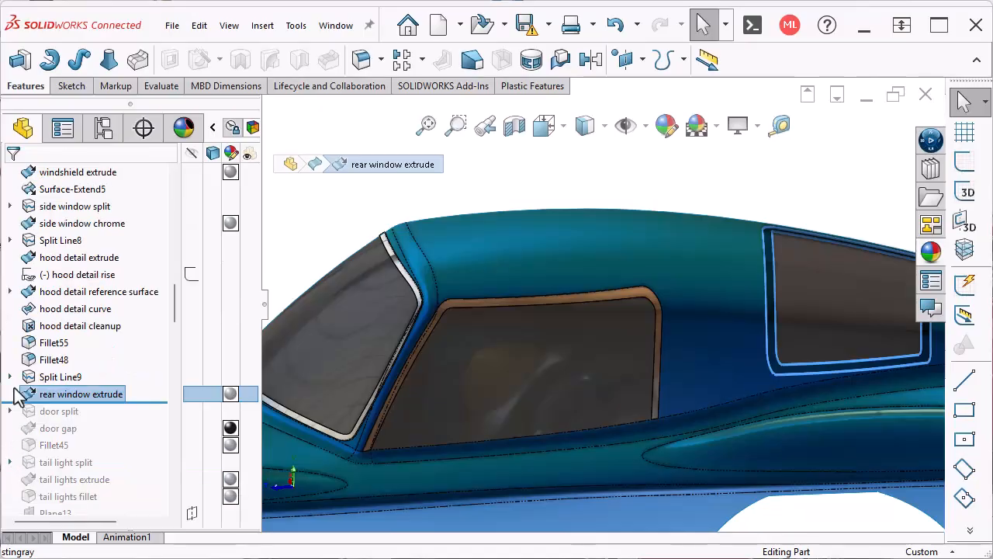
{"action": "left_click", "coordinate": [10, 376]}
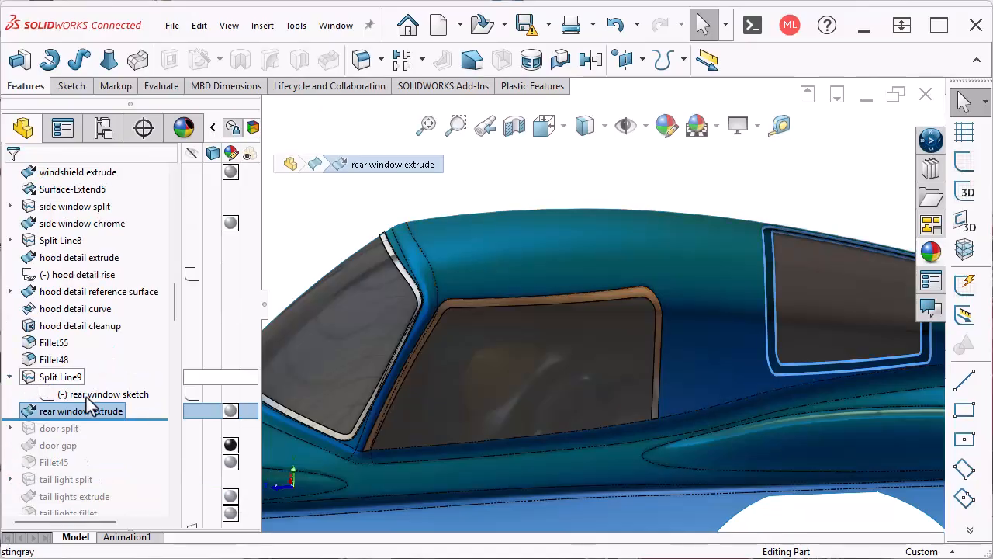
{"action": "left_click", "coordinate": [87, 394]}
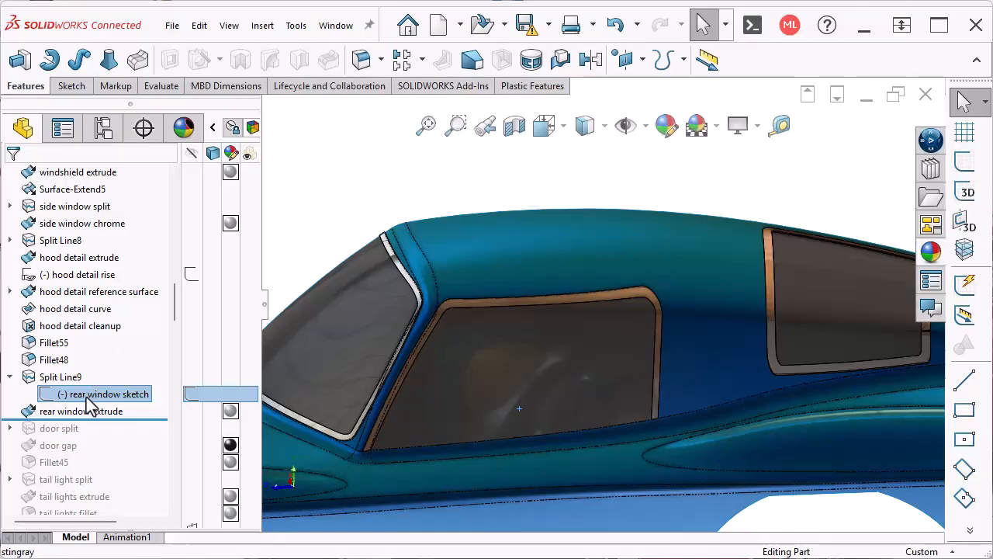